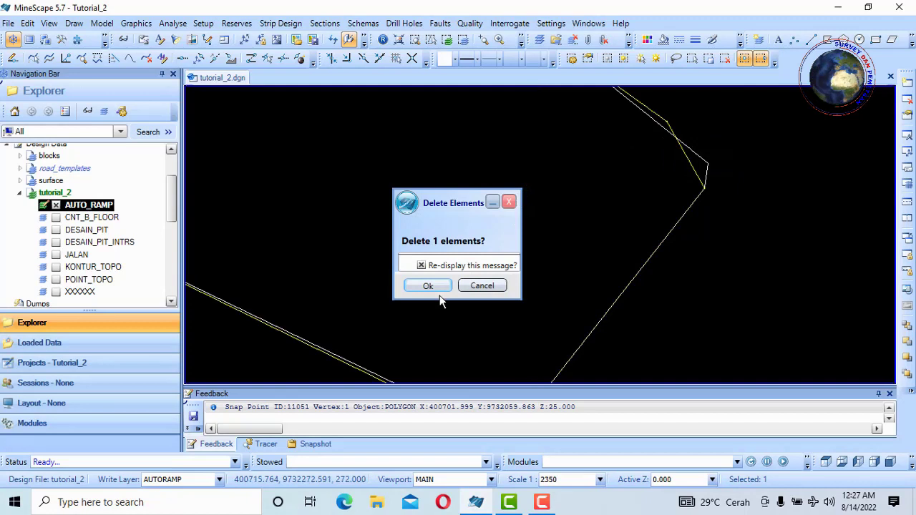
- Delete the selected element overlapping the white outline on the AUTO_RAMP layer
click(428, 286)
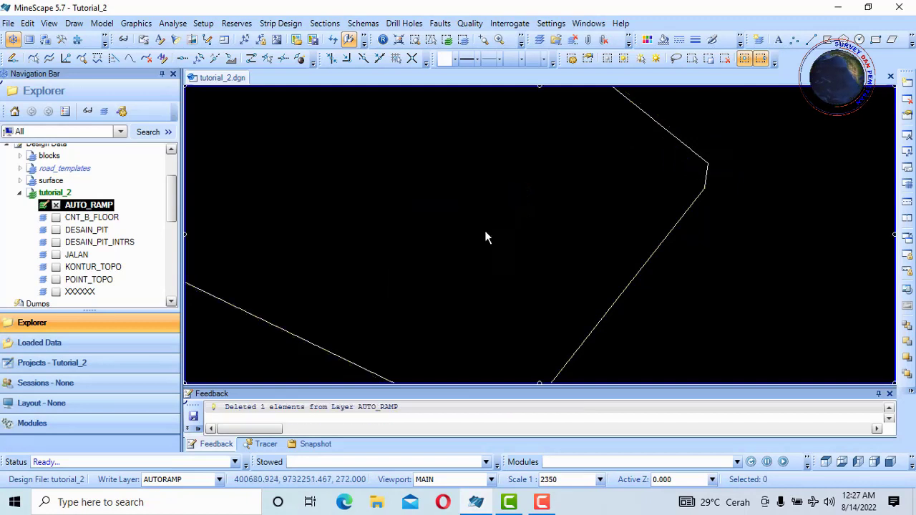
scroll(608, 198, down, 3)
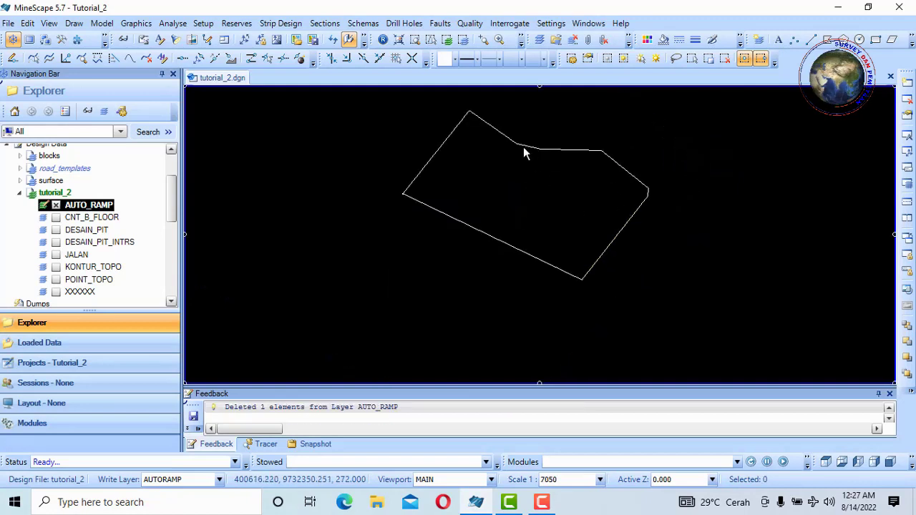
scroll(525, 125, up, 1)
scroll(525, 123, down, 1)
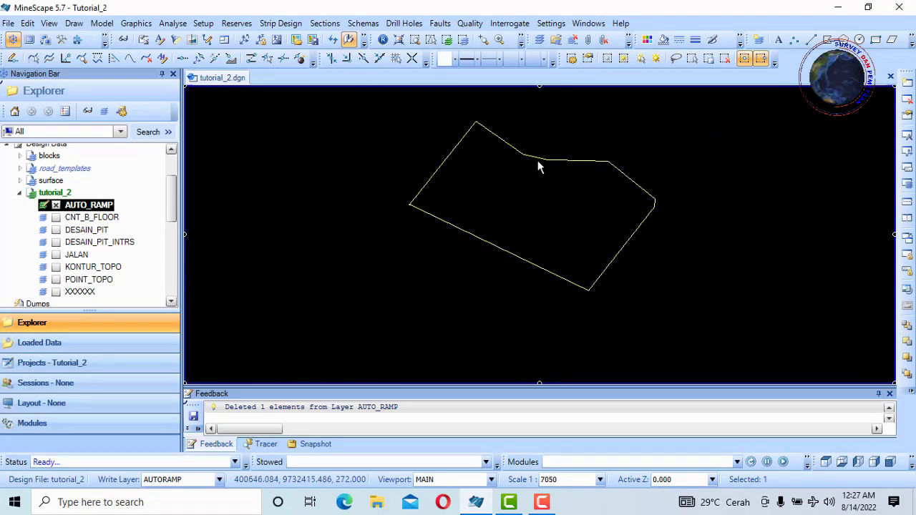
- Fill the Z coordinate 25 down to the end of the vertex table for the remaining polygon
click(13, 59)
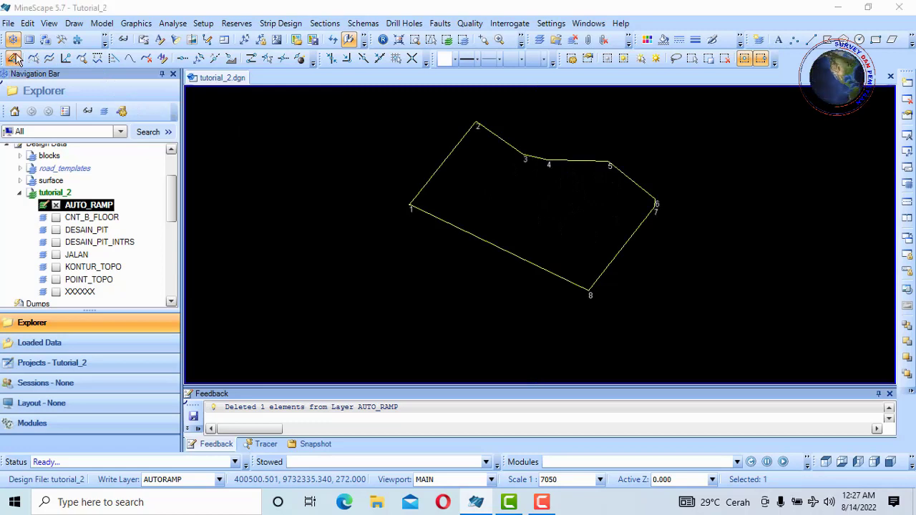
click(533, 224)
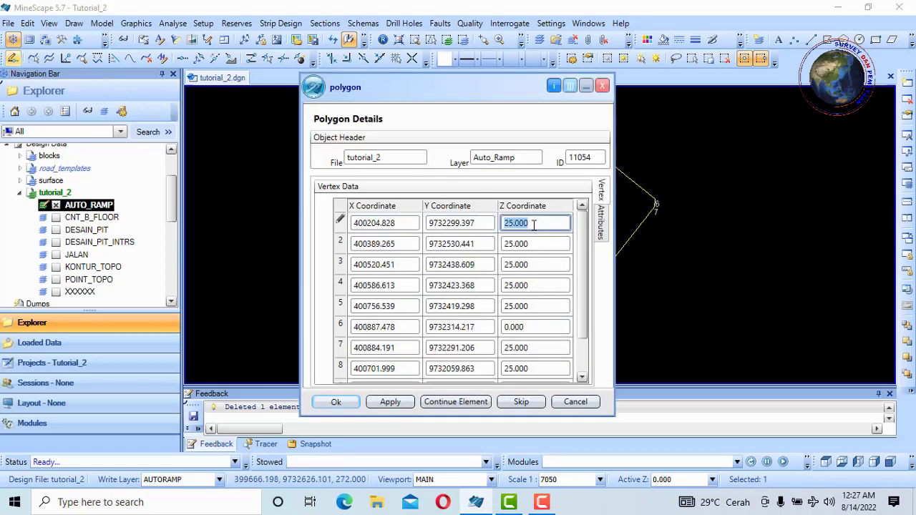
right_click(533, 223)
mouse_move(587, 307)
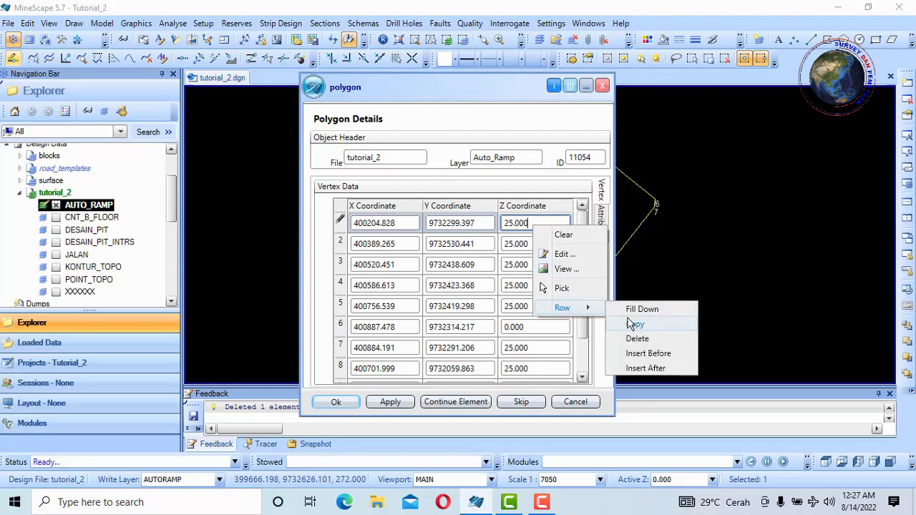
click(643, 310)
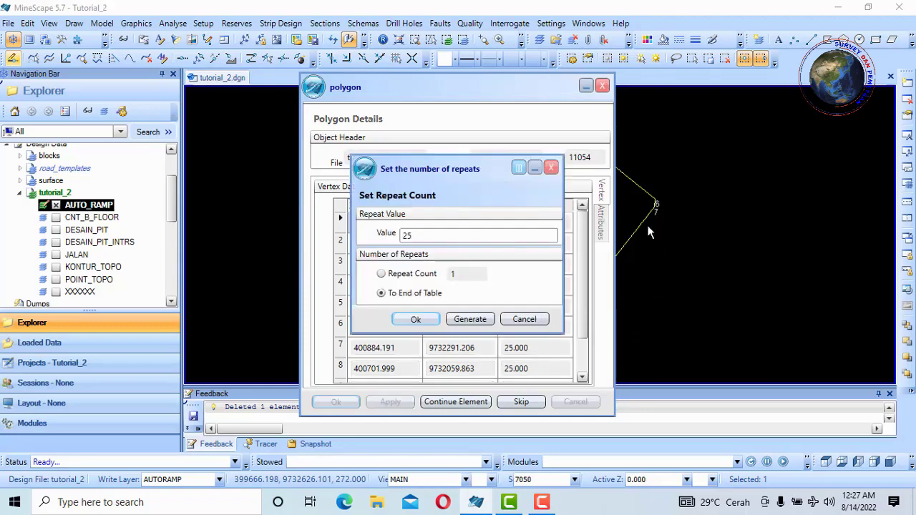
click(409, 236)
click(415, 320)
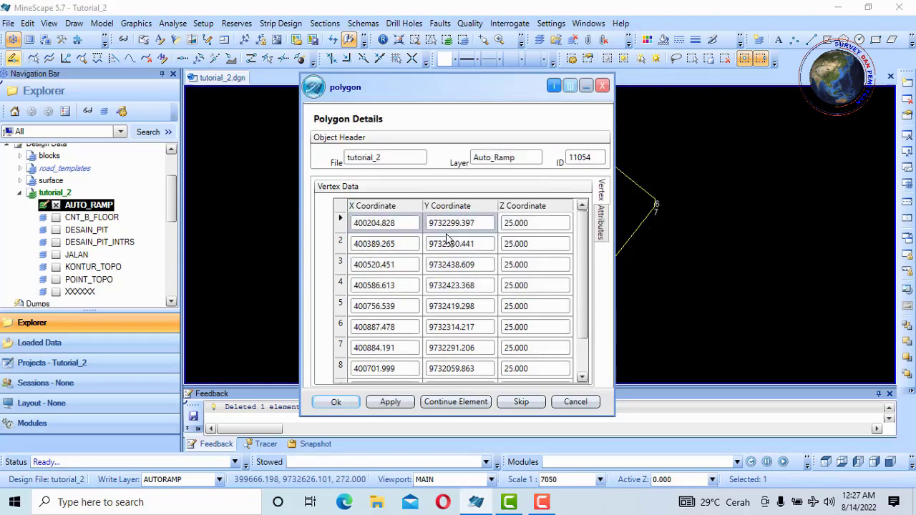
click(336, 402)
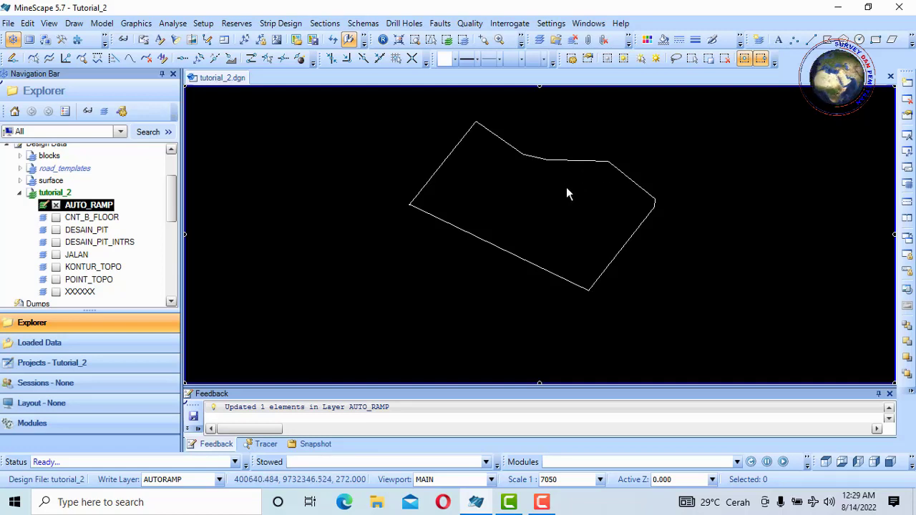
- Start Tag Design Segments with Side Wall as the tagpoint type, moving the form away from the polygon
click(281, 24)
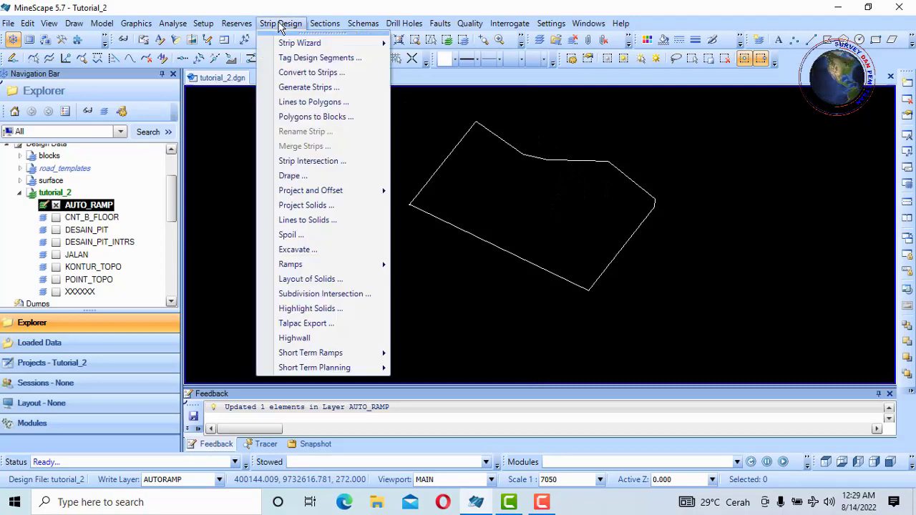
click(333, 58)
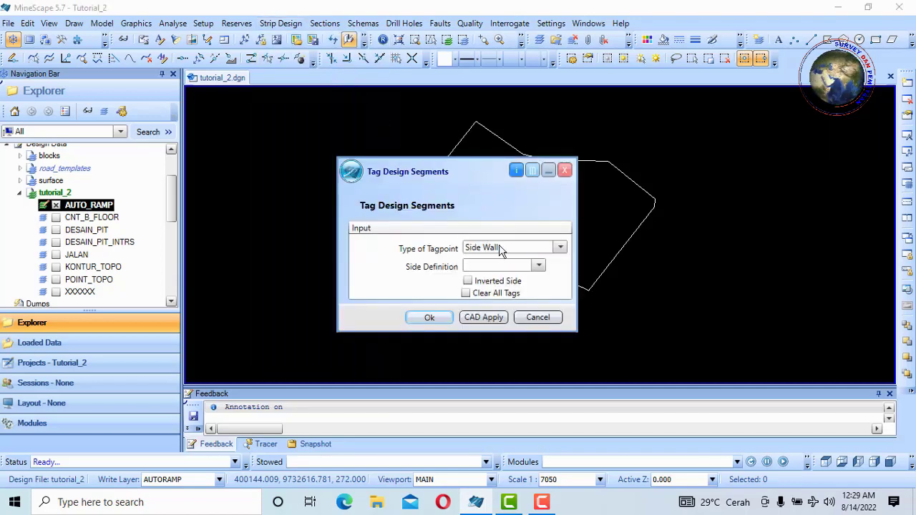
click(560, 247)
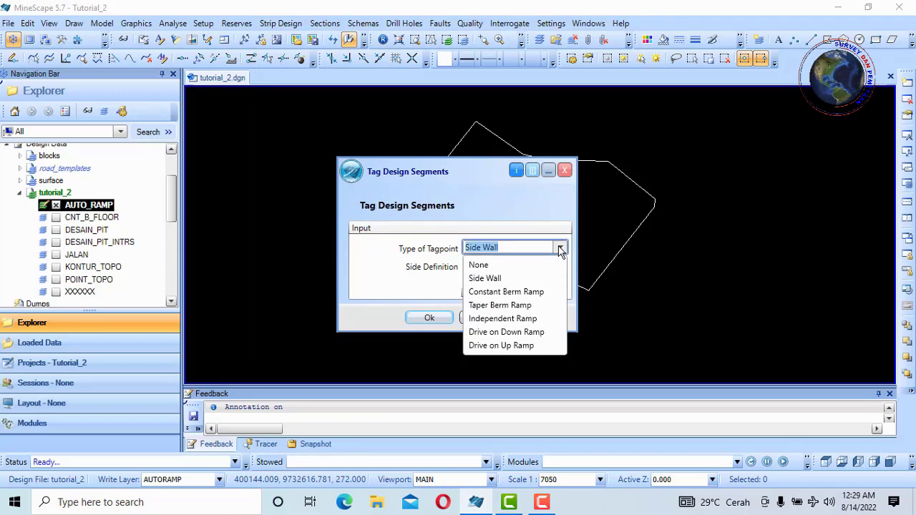
click(474, 279)
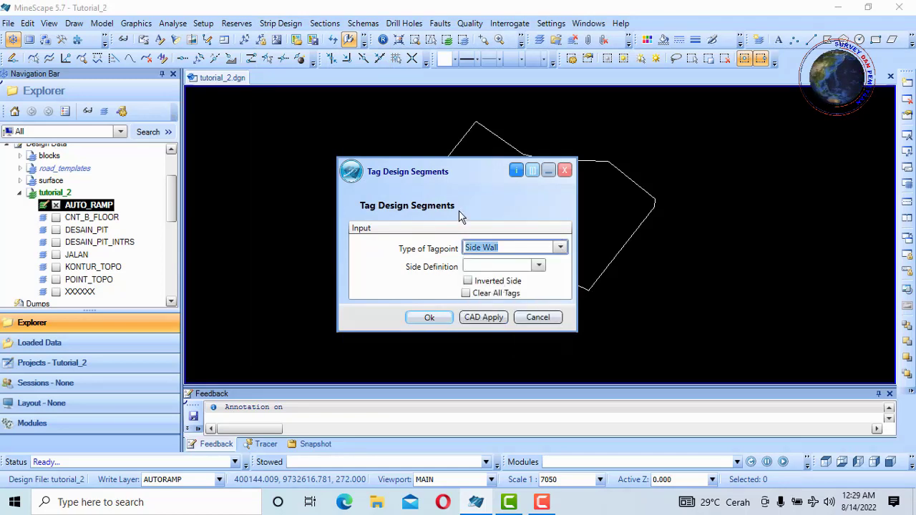
drag(494, 177, 435, 140)
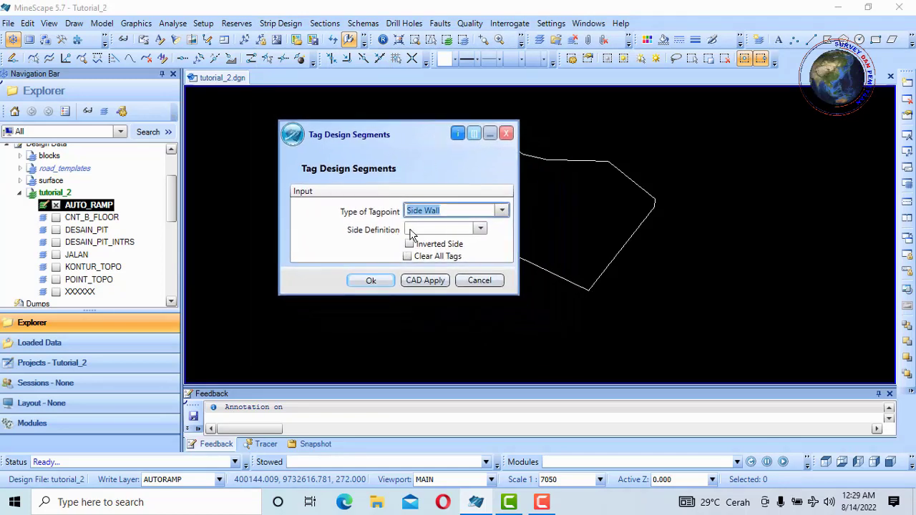
- Create a new side definition named slope_55 and assign it the red display definition
click(428, 231)
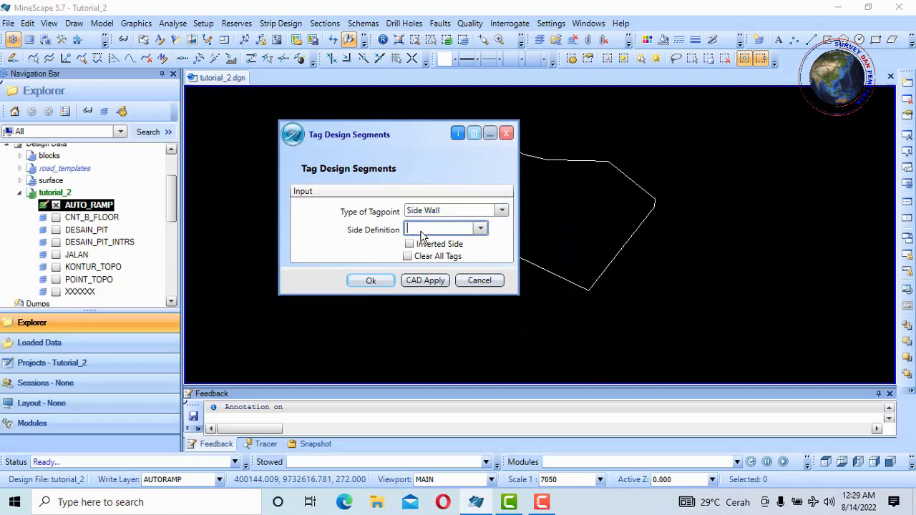
right_click(422, 236)
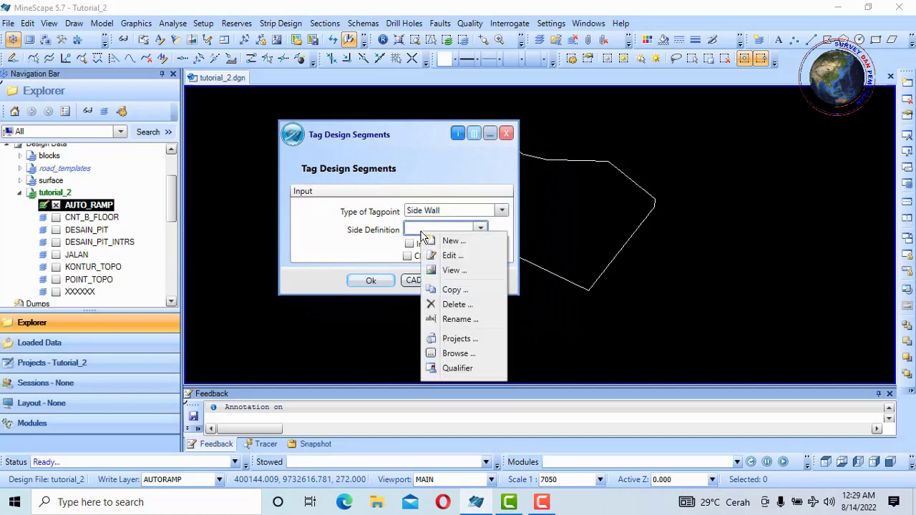
click(459, 242)
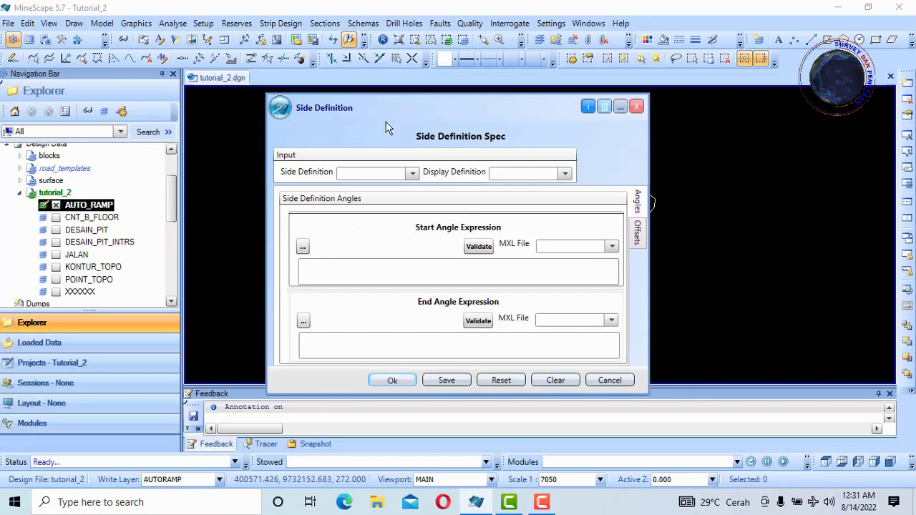
click(358, 176)
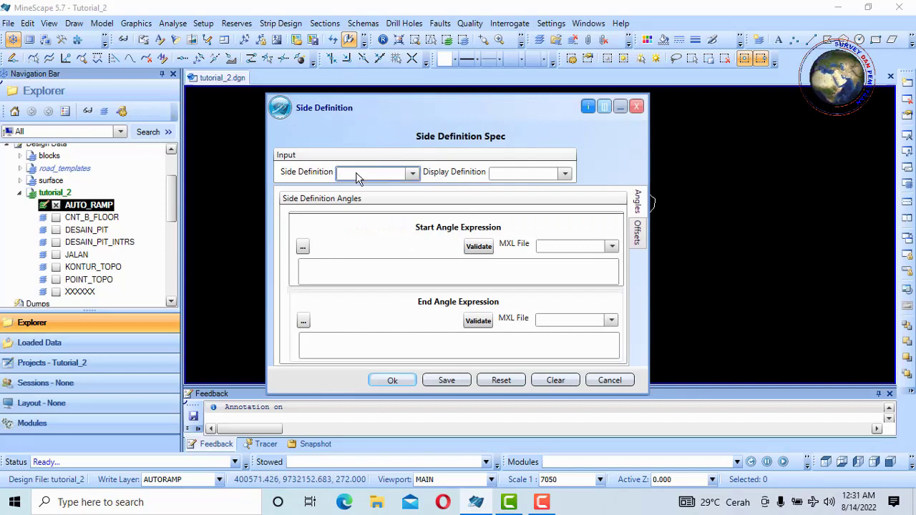
text(slope_55)
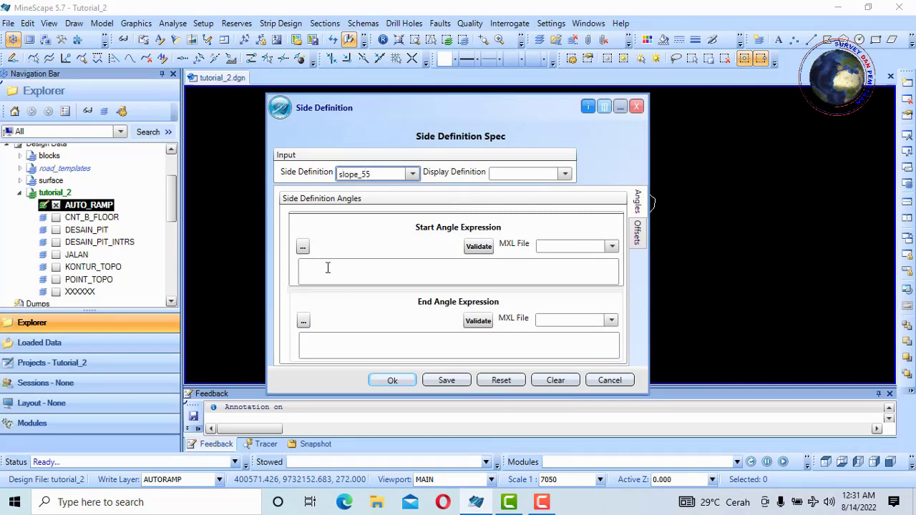
click(520, 176)
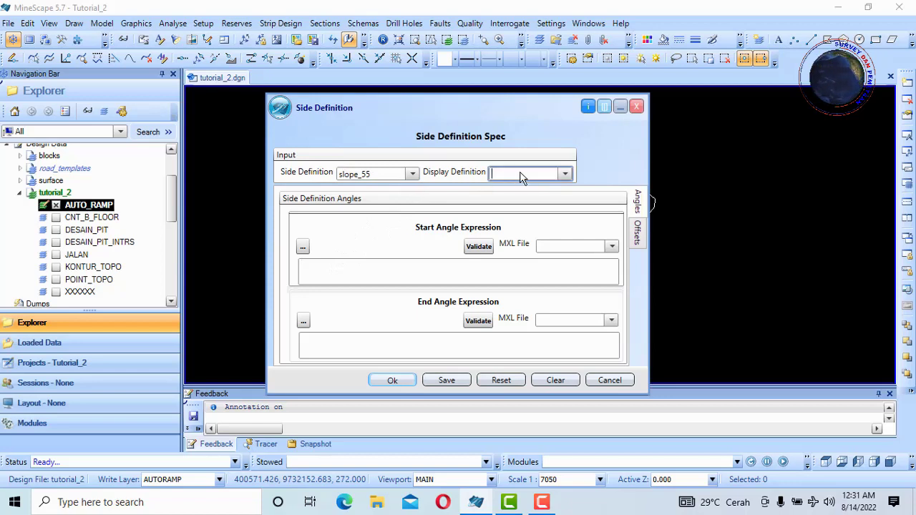
click(566, 174)
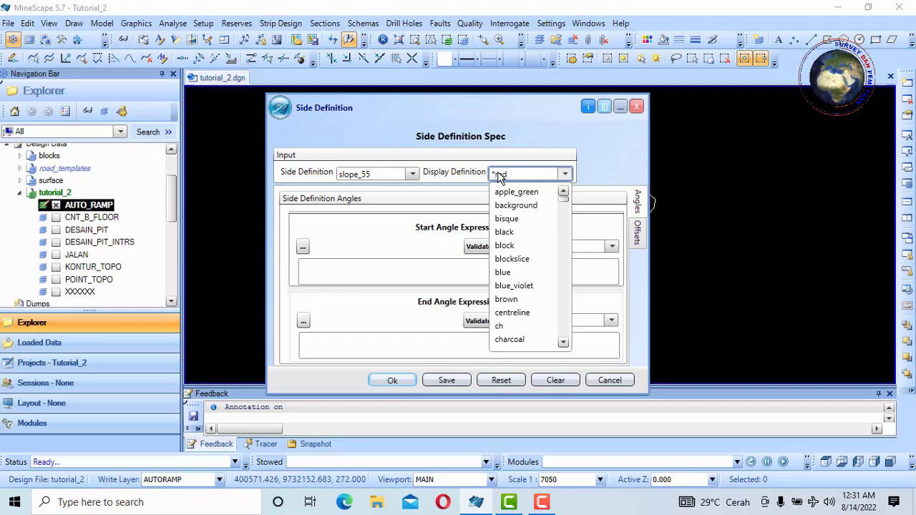
click(566, 173)
click(565, 174)
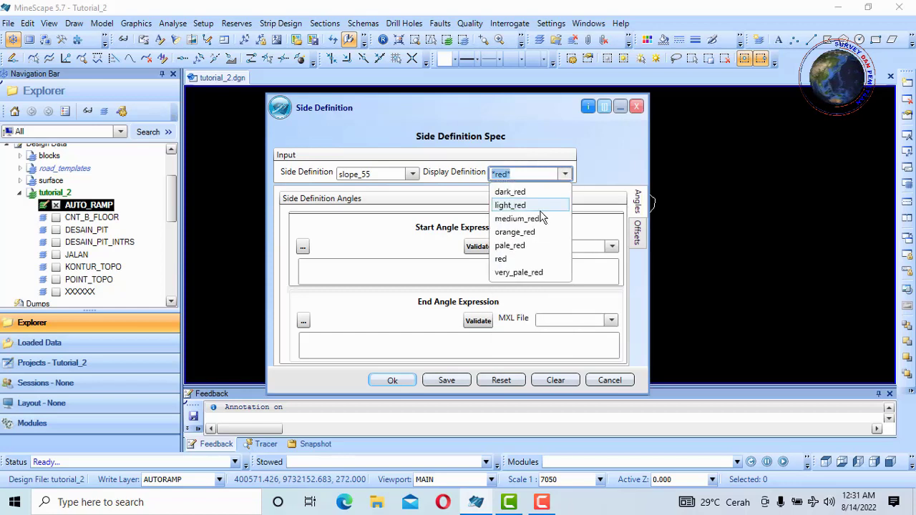
click(510, 259)
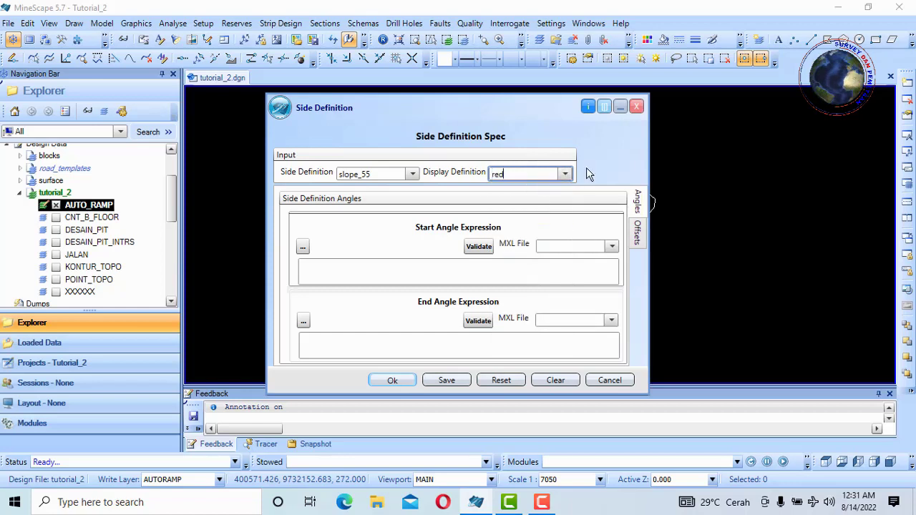
- Give the slope_55 definition a start angle of 55, an end angle, and start and end offsets of 5, and accept it
click(323, 268)
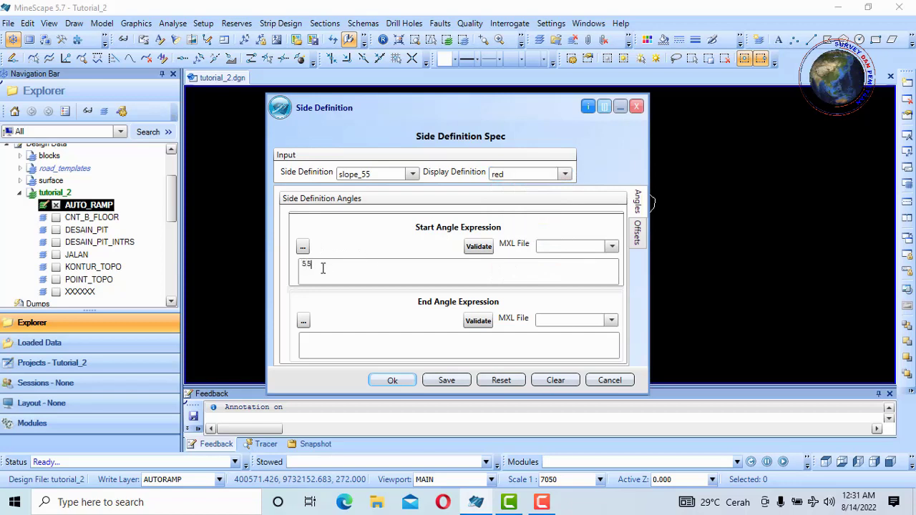
click(326, 341)
click(638, 233)
click(342, 274)
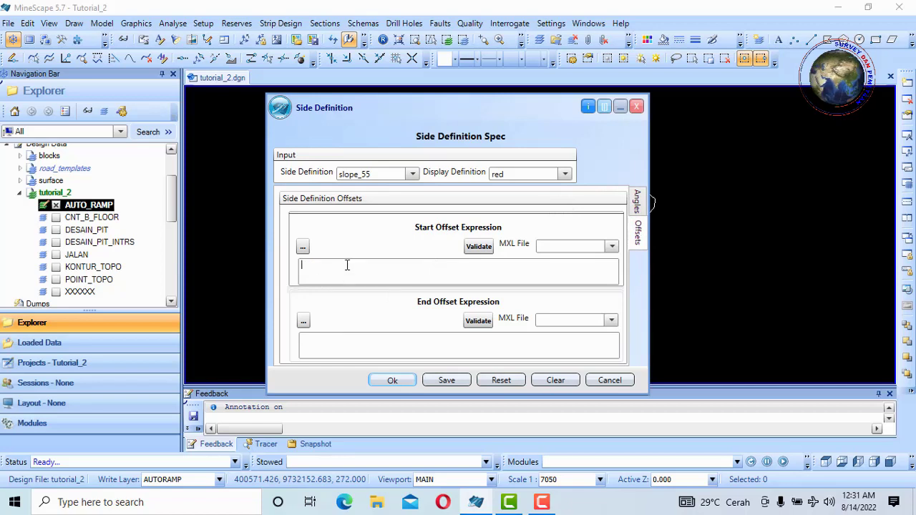
text(5)
click(341, 349)
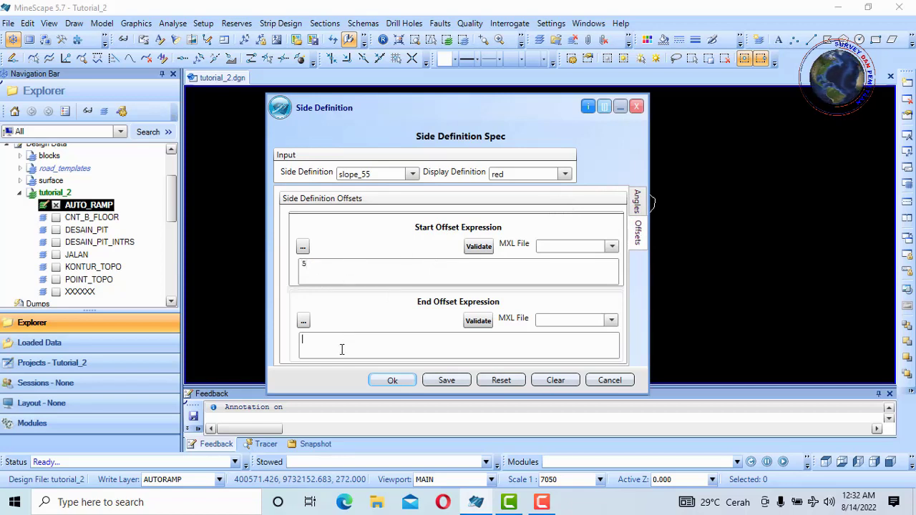
text(5)
drag(428, 114, 437, 77)
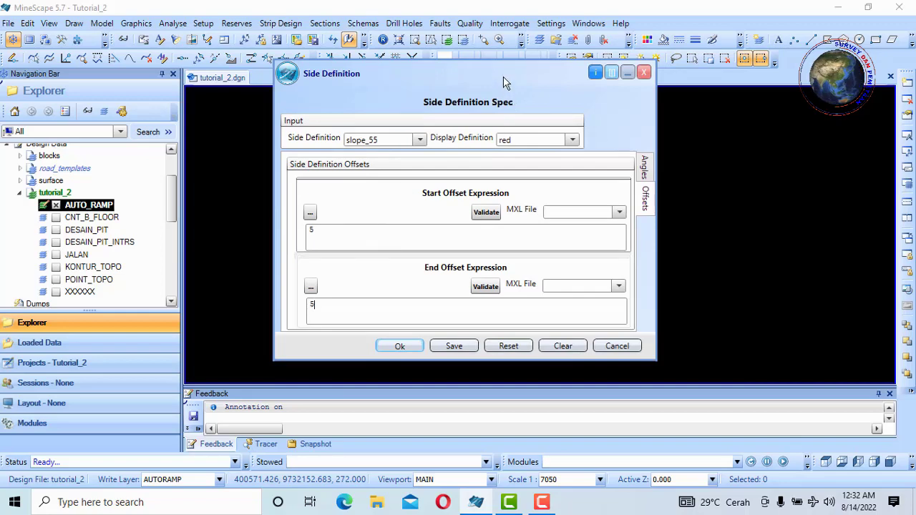
drag(503, 82, 597, 78)
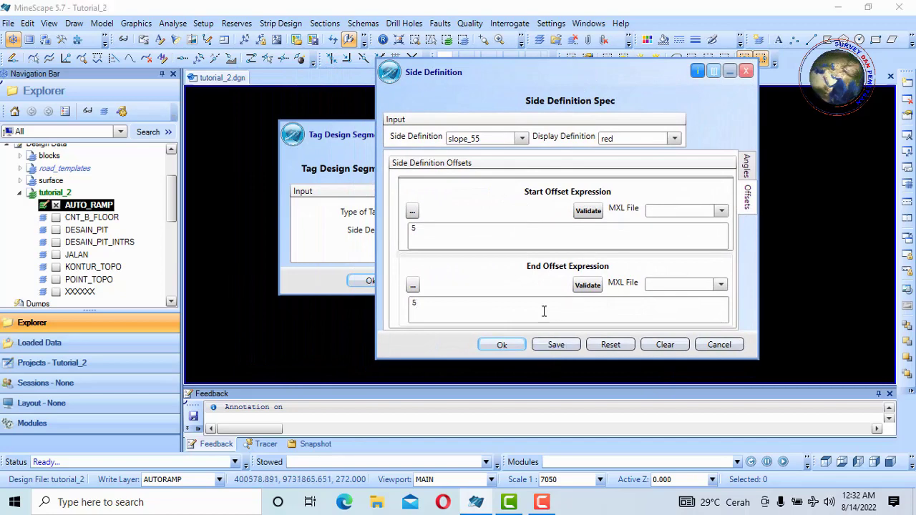
click(502, 346)
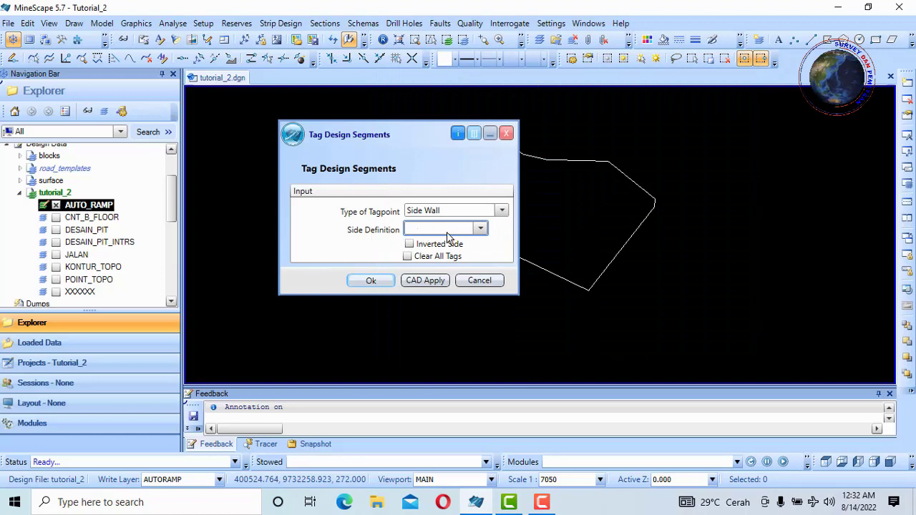
- Tag the pit-floor polygon's segments with the slope_55 side definition and name the strip auto_ramp
click(481, 232)
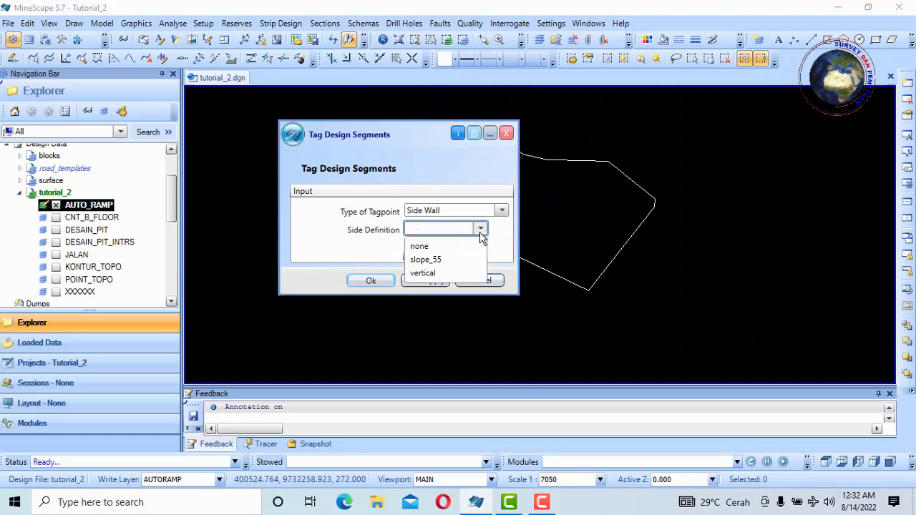
click(444, 260)
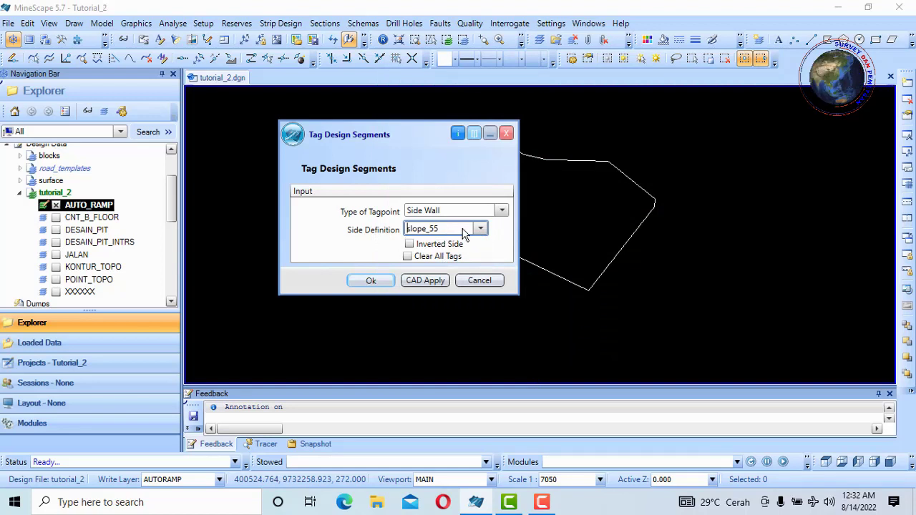
click(427, 280)
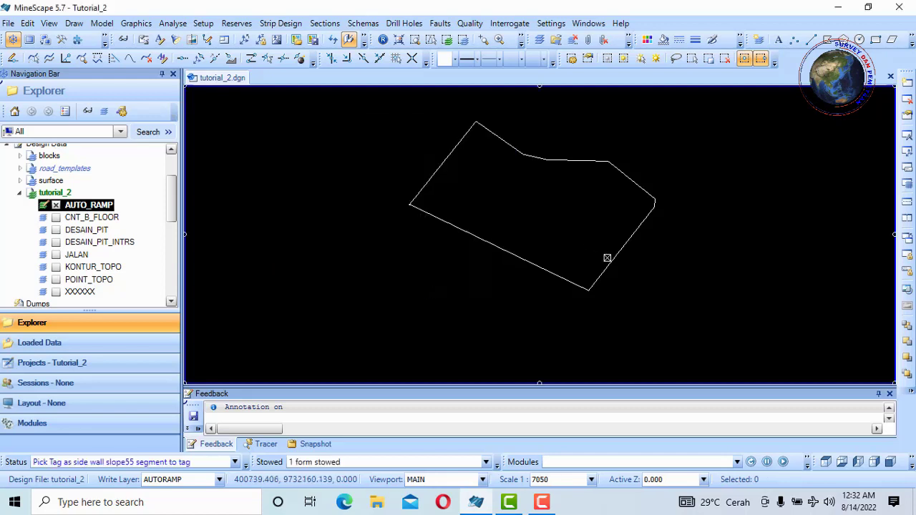
click(610, 264)
click(610, 267)
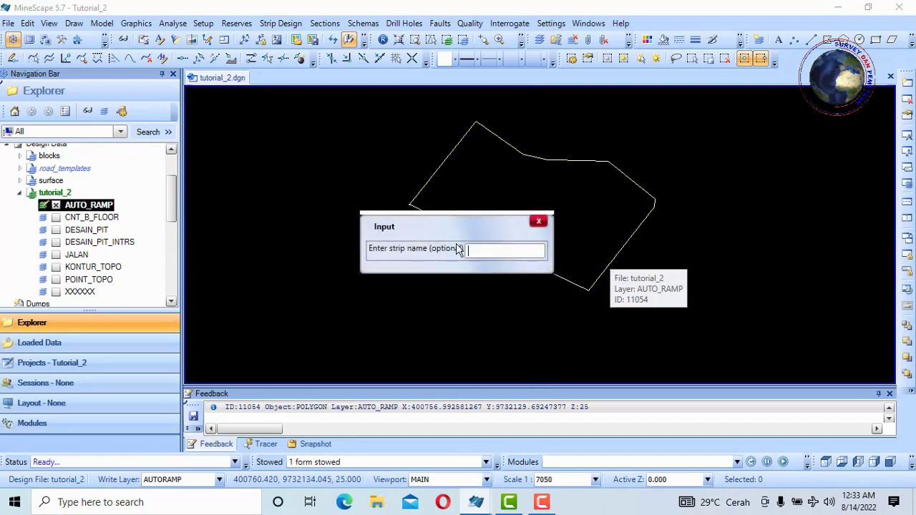
click(487, 250)
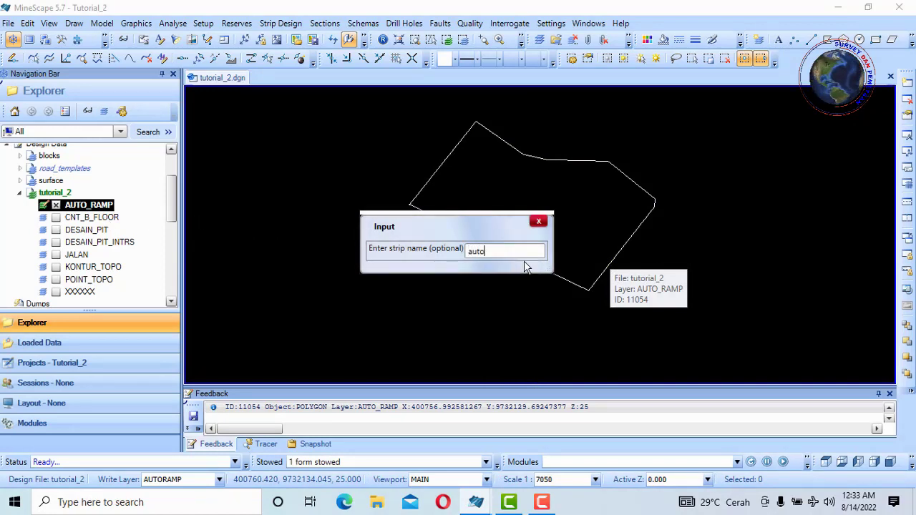
text(auto_ramp)
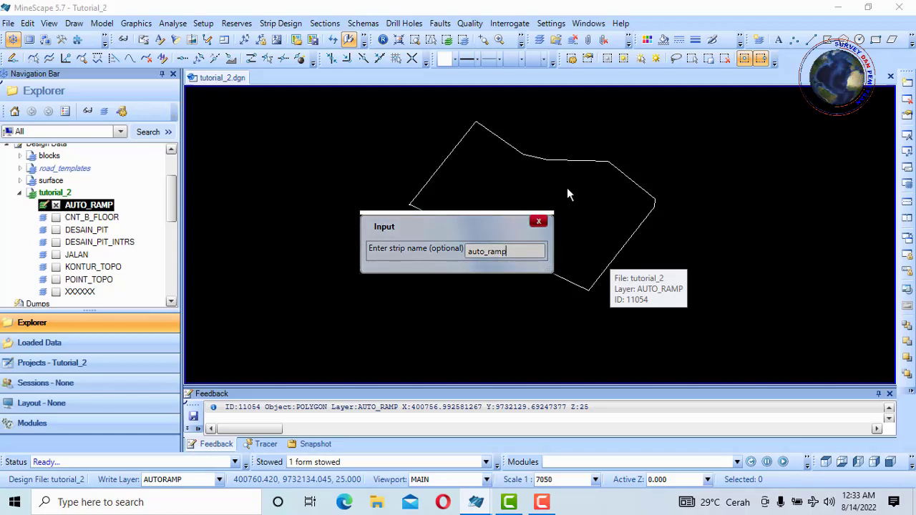
key(Return)
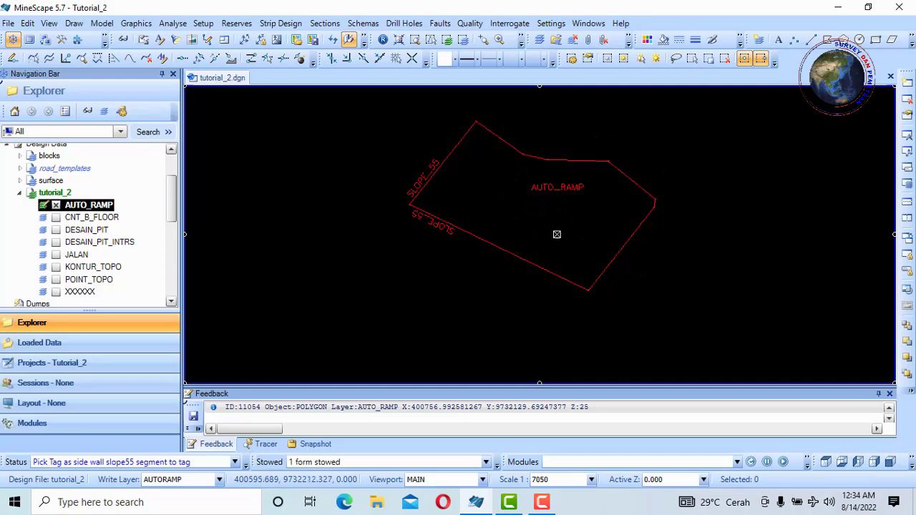
- Start Insert Ramp and set both the lead in distance and the lead out distance to 55
click(282, 24)
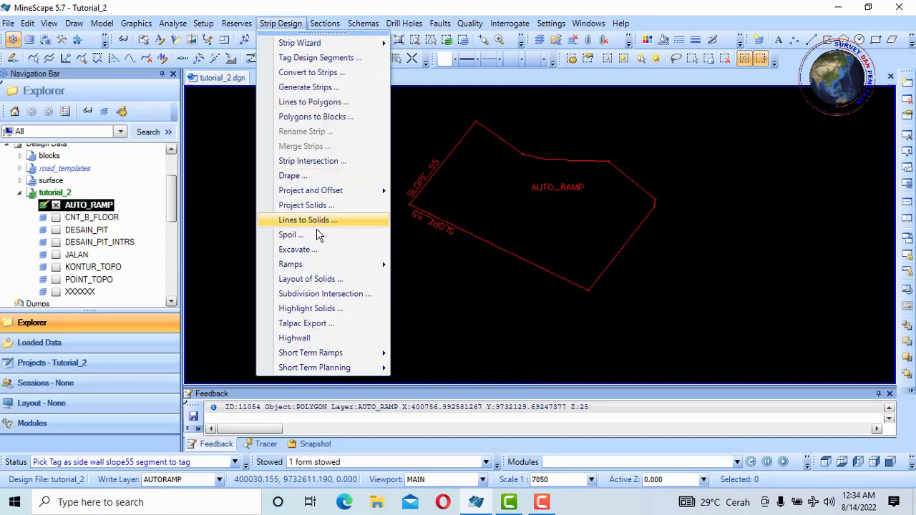
mouse_move(358, 271)
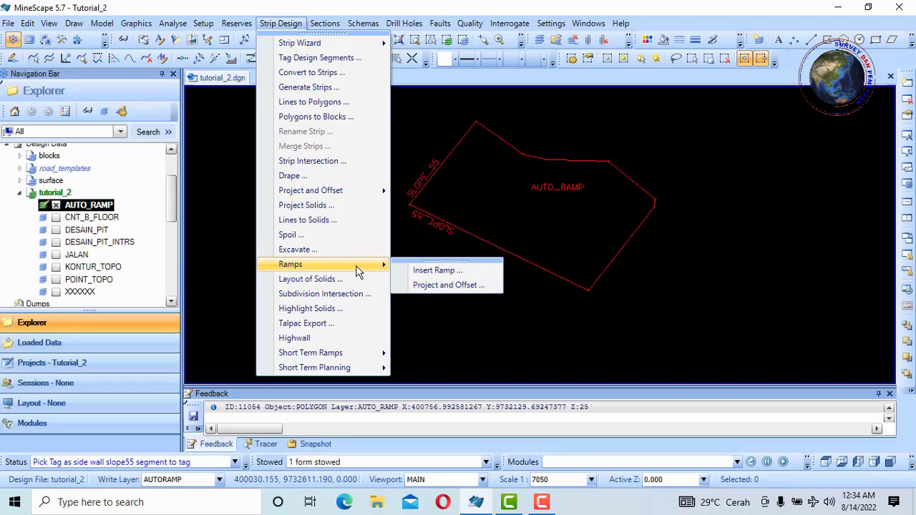
click(455, 278)
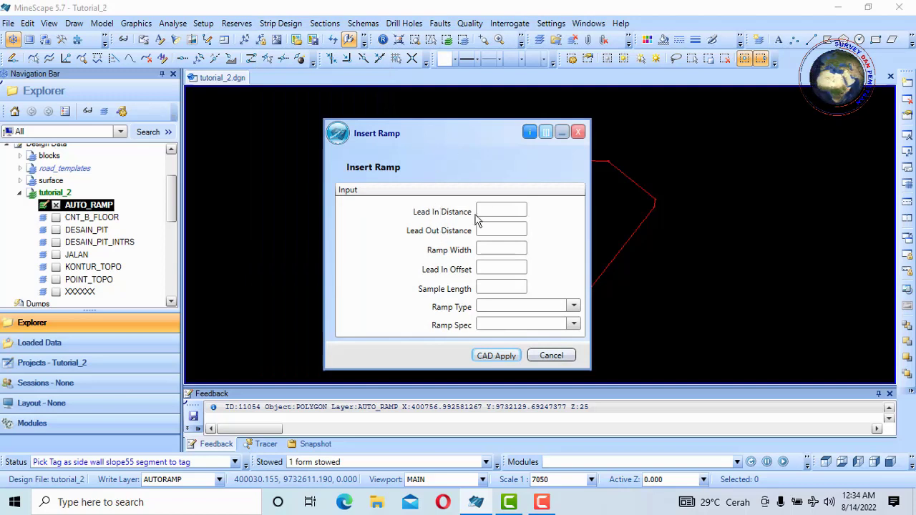
click(498, 210)
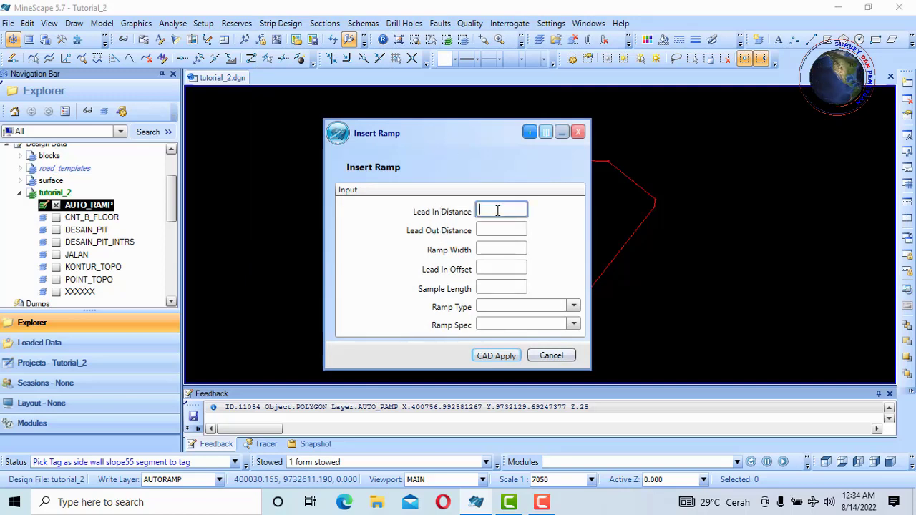
text(55)
click(490, 229)
text(55)
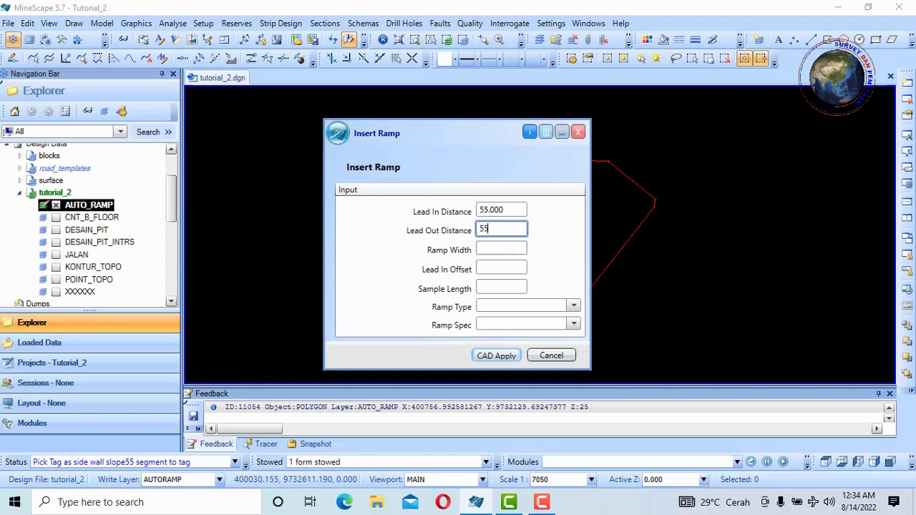
key(Return)
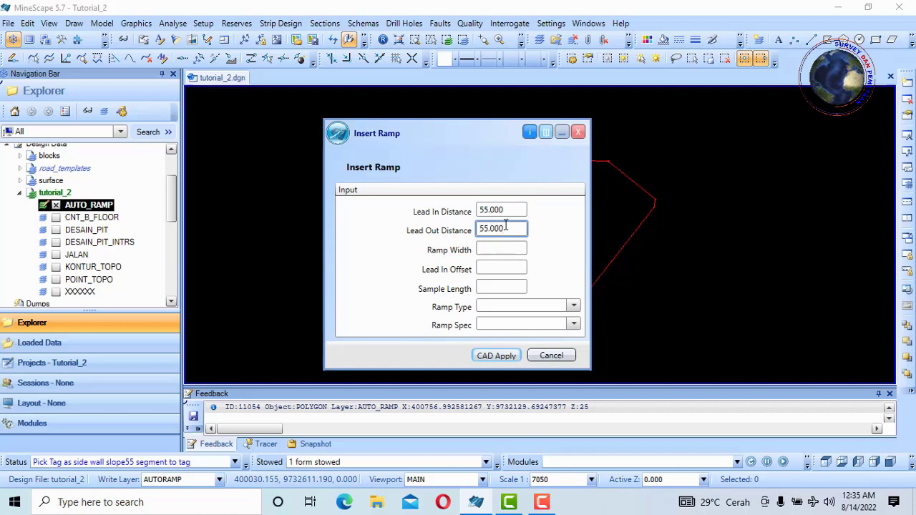
- Set the ramp width to 12 and the lead in offset to 6.006
click(494, 249)
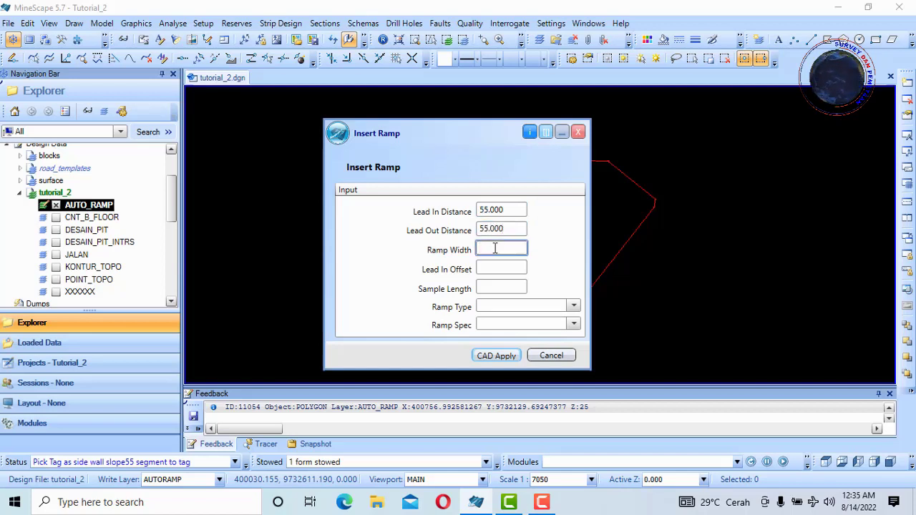
text(1)
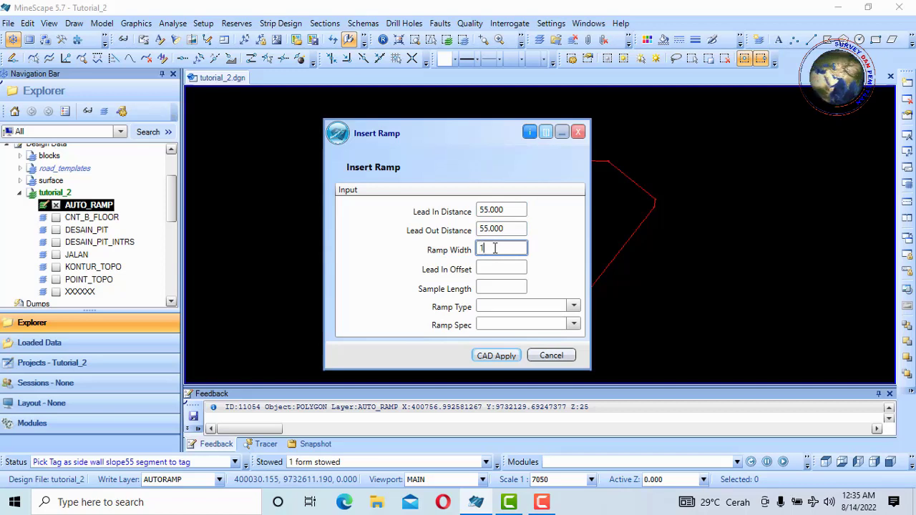
text(2)
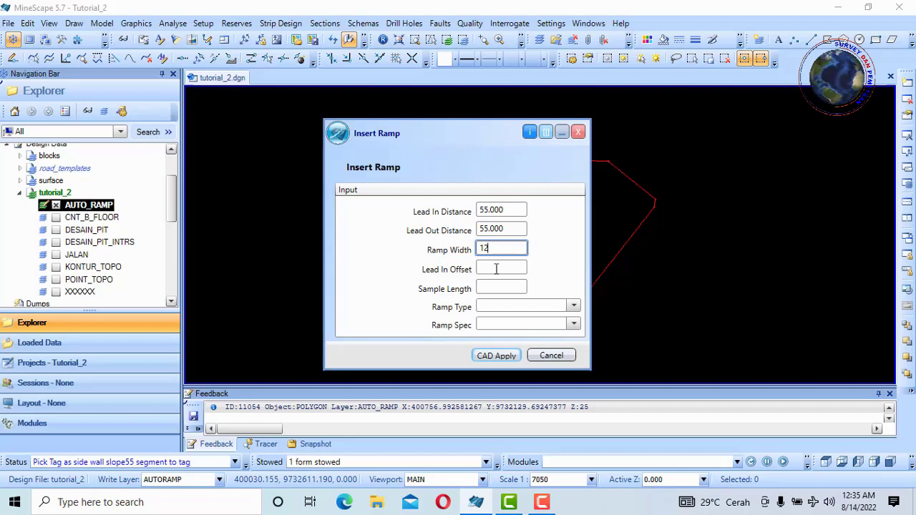
click(496, 268)
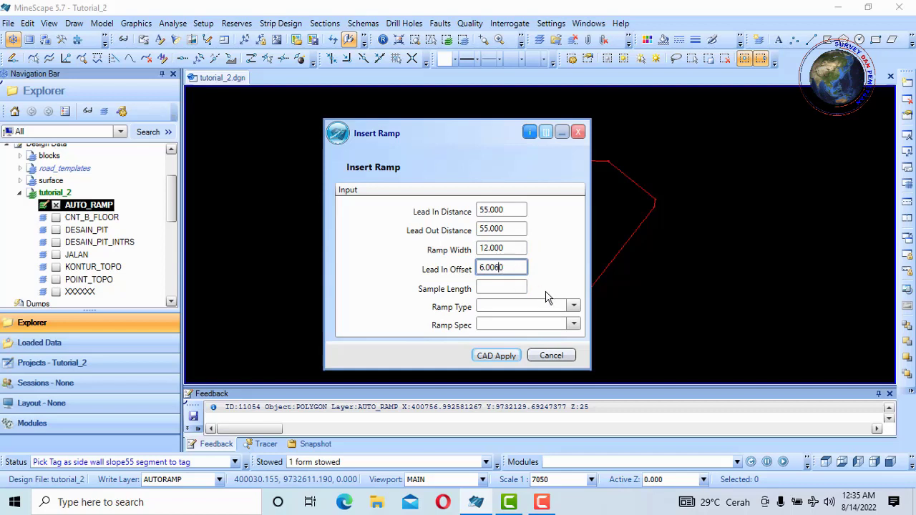
text(6)
- Set the ramp's sample length to 10 and its type to Constant Berm Ramp
click(504, 290)
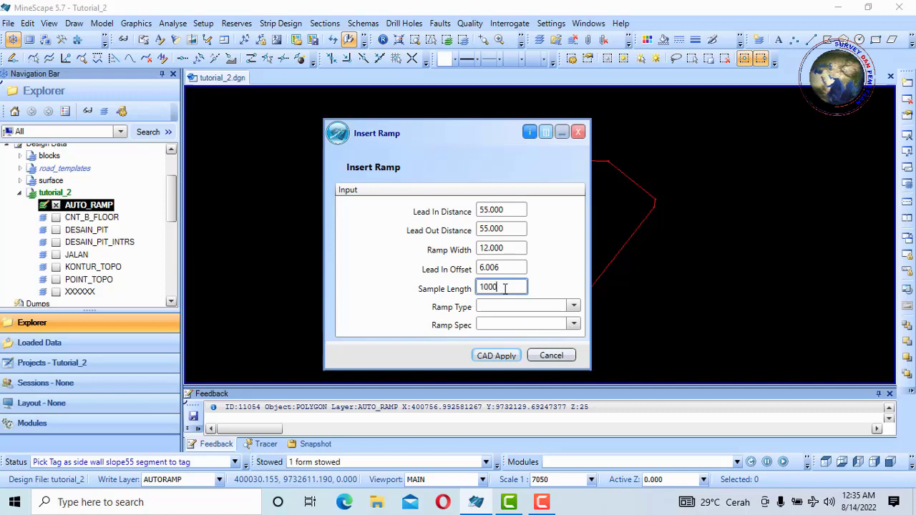
key(BackSpace)
key(BackSpace)
key(BackSpace)
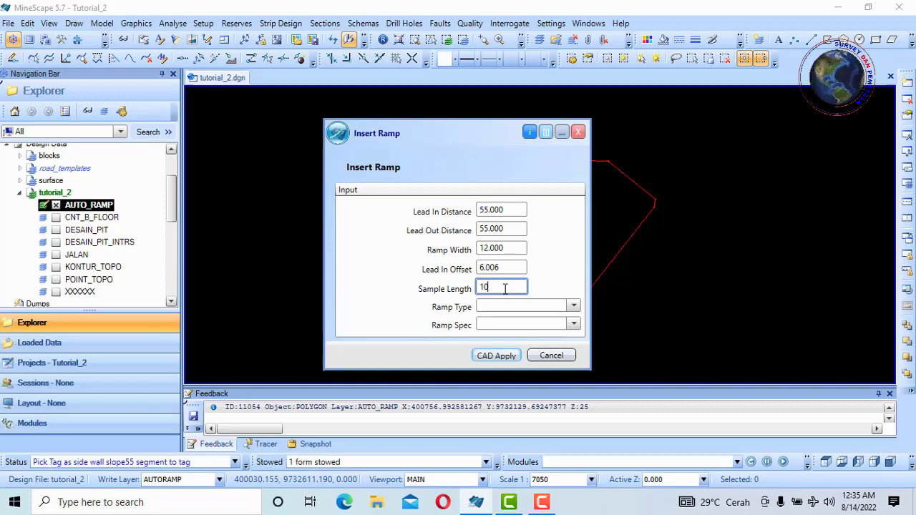
click(503, 308)
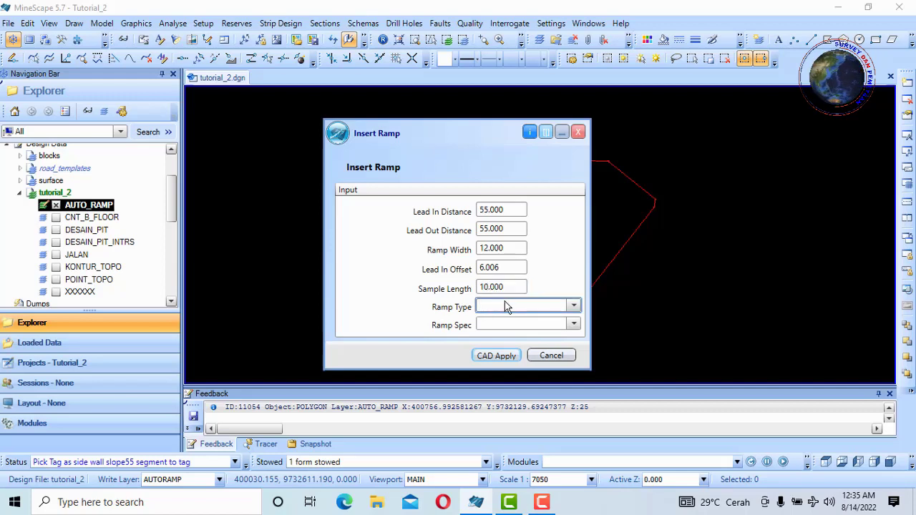
click(575, 308)
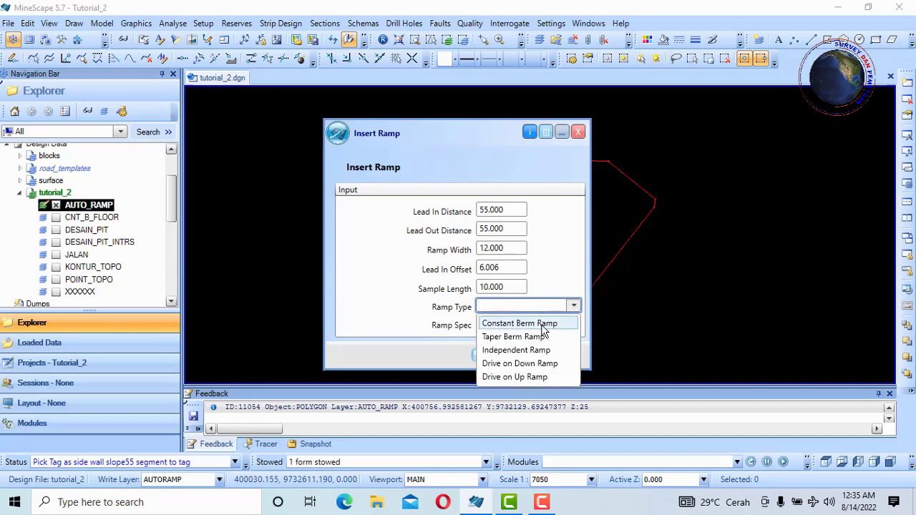
click(521, 324)
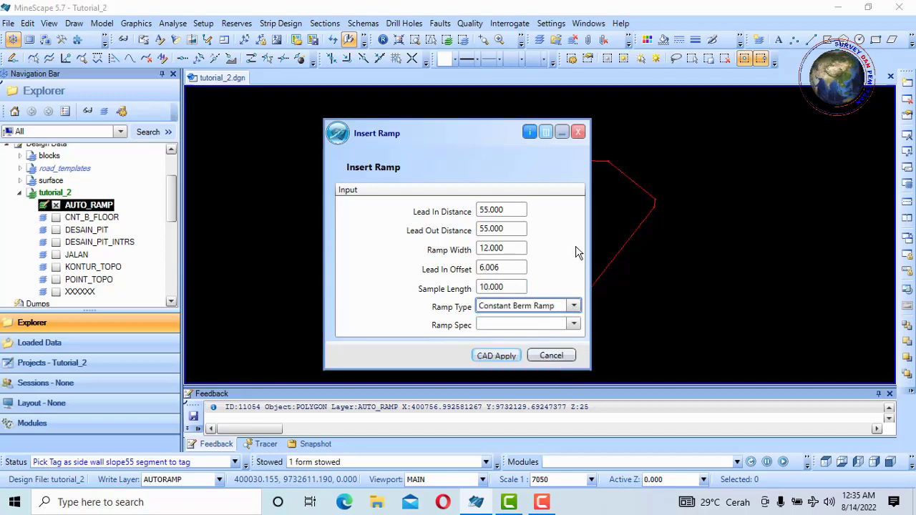
- Create a new ramp specification with the definition name ramp_12
click(511, 326)
right_click(487, 328)
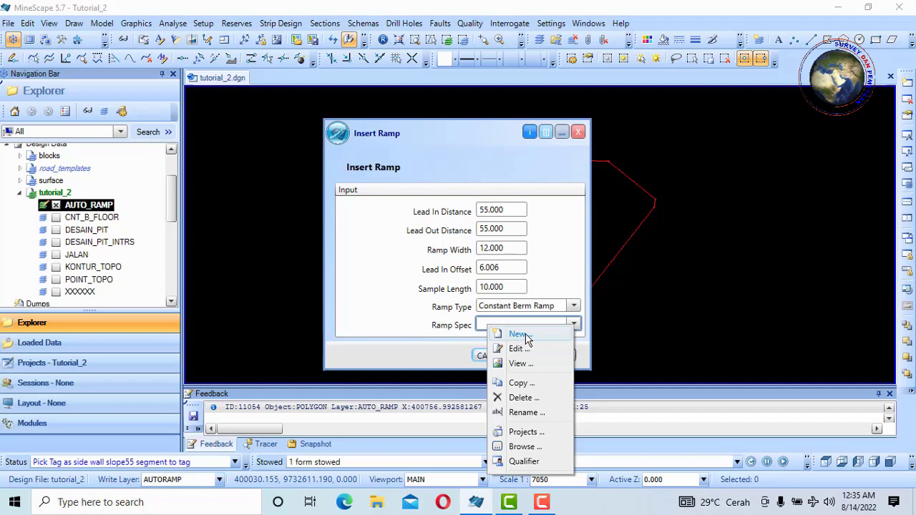
click(518, 334)
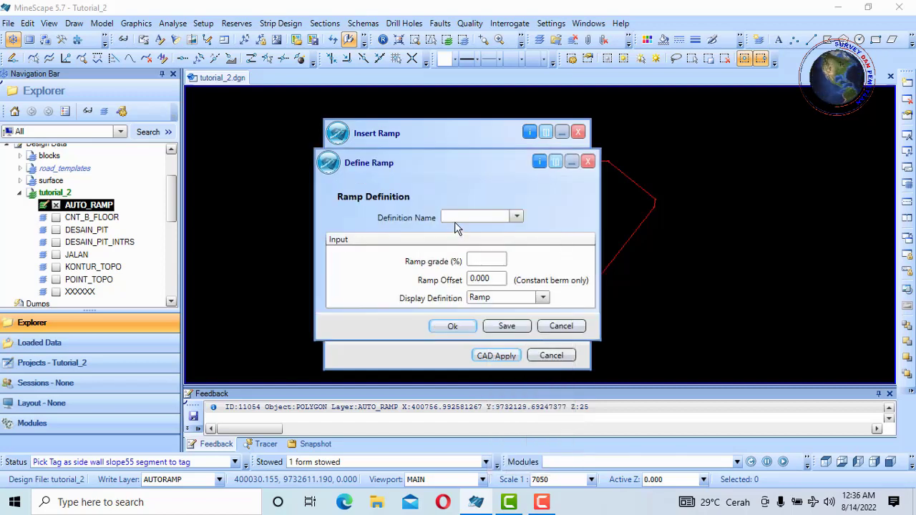
click(460, 218)
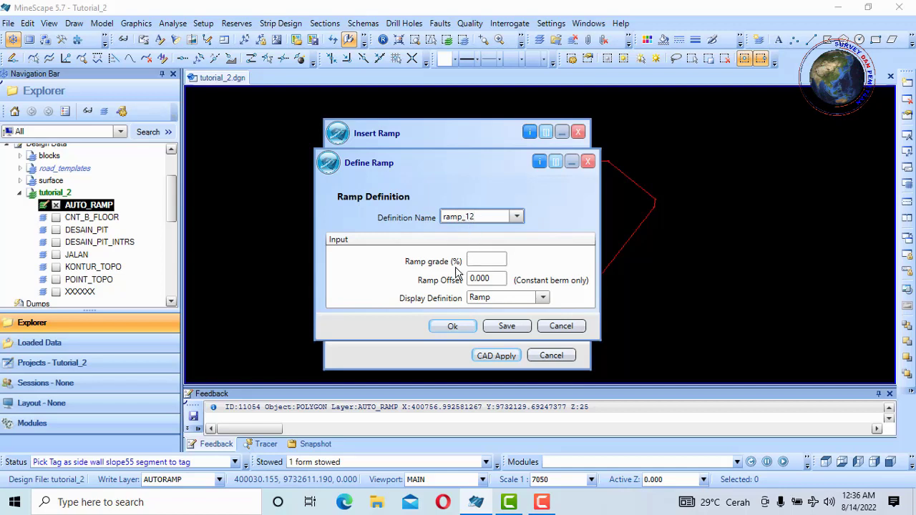
- Give the ramp_12 definition a grade of 8% and a ramp offset of 5, then save and accept it
click(489, 259)
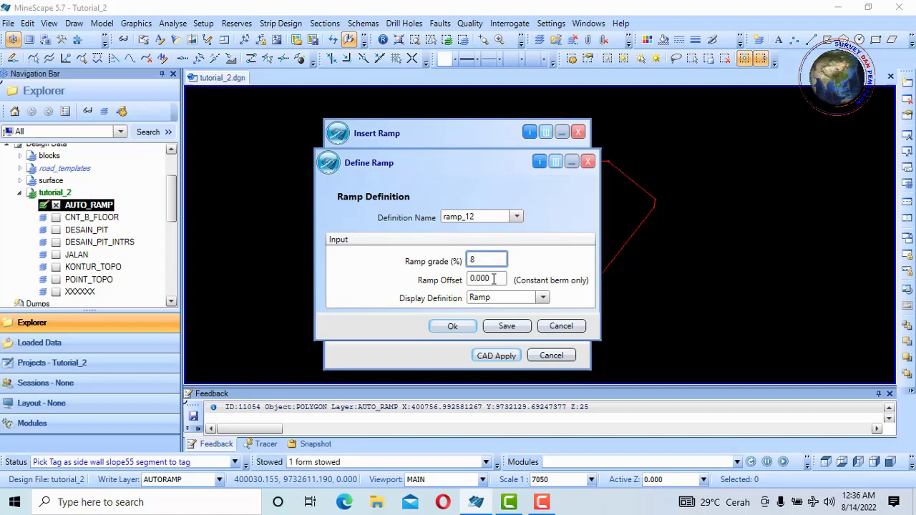
double_click(492, 279)
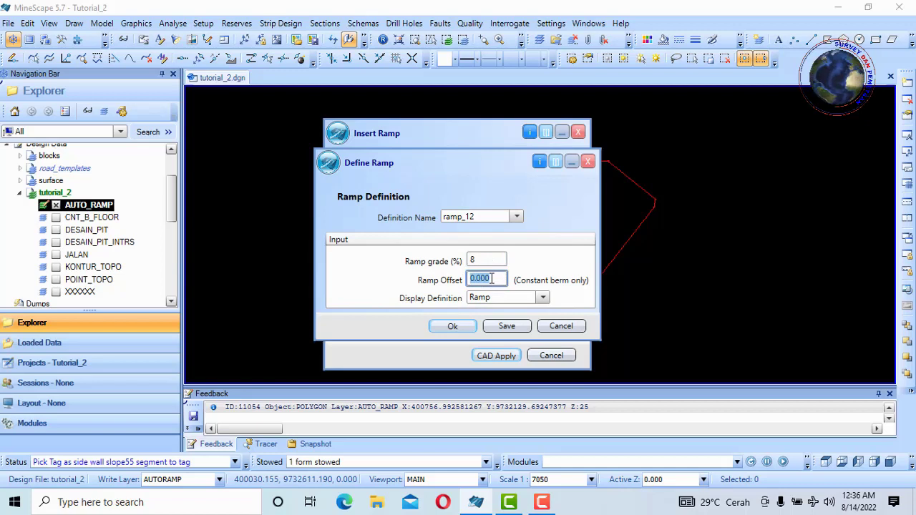
text(5)
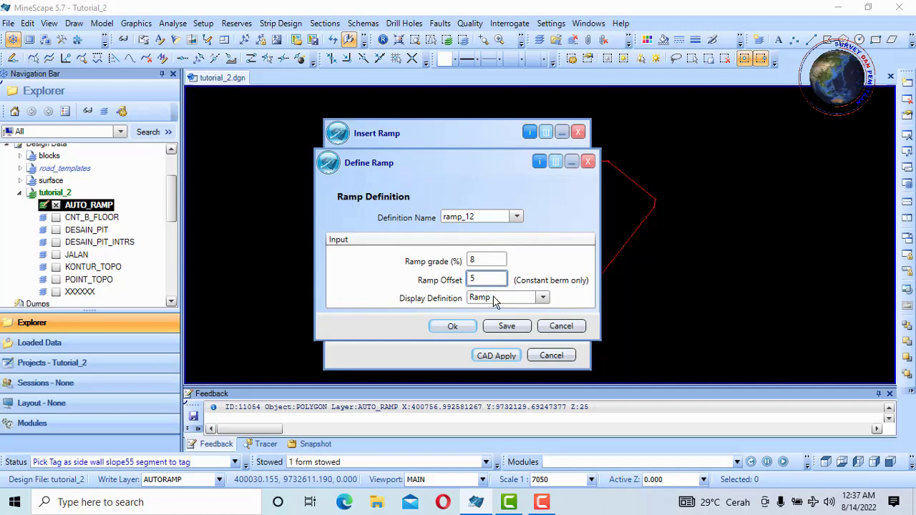
key(Tab)
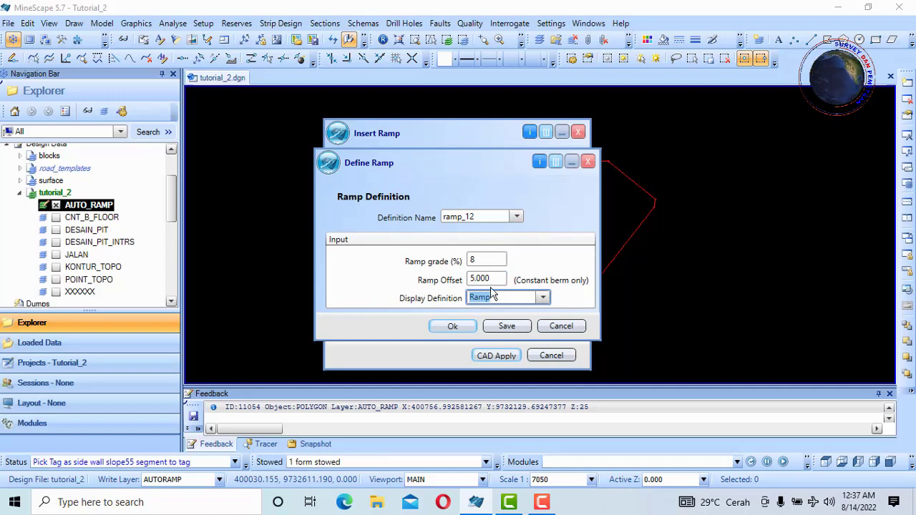
click(507, 325)
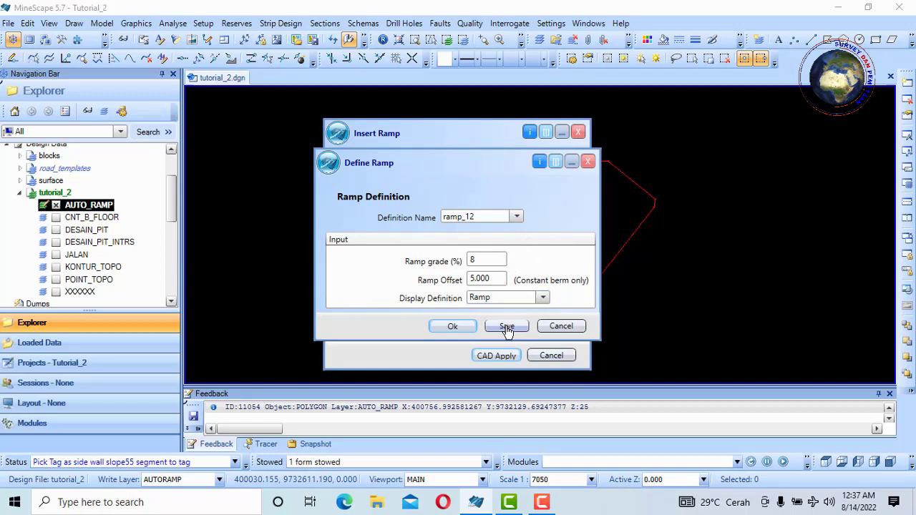
click(453, 327)
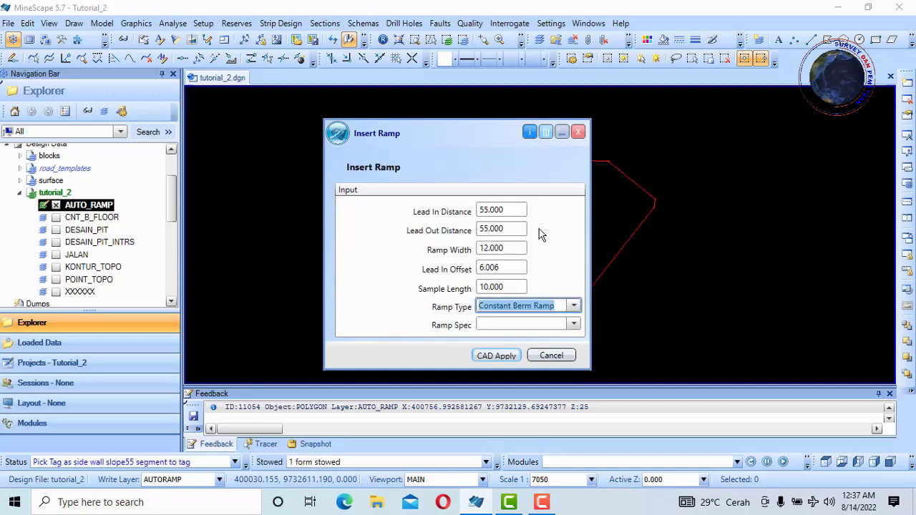
- Assign ramp_12 as the ramp specification for the ramp being inserted
click(494, 326)
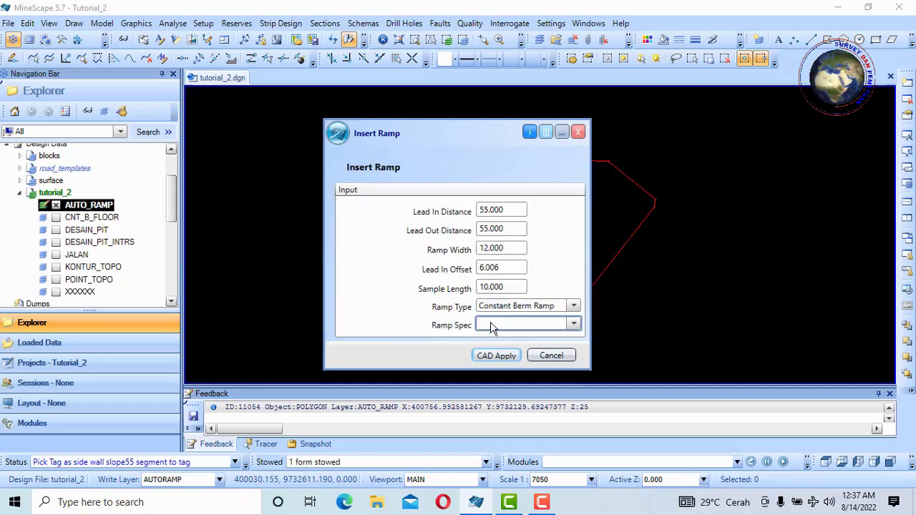
right_click(491, 325)
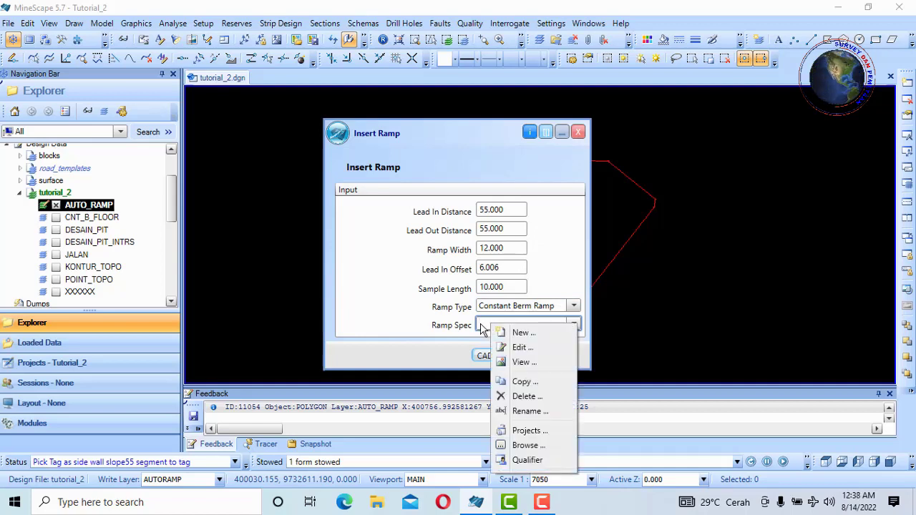
click(543, 334)
click(574, 324)
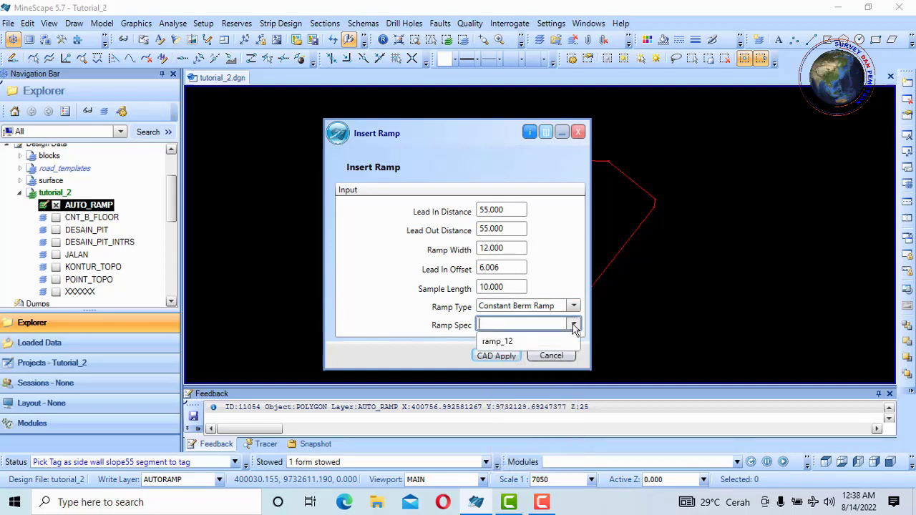
click(507, 341)
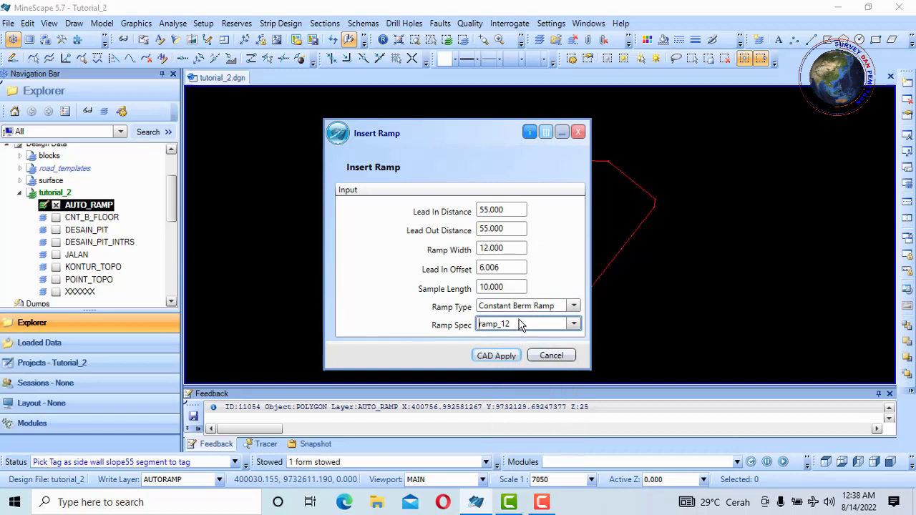
- Insert the constant berm ramp on the pit-floor polygon's lower edge near its bottom corner, and close the ramp settings
click(497, 356)
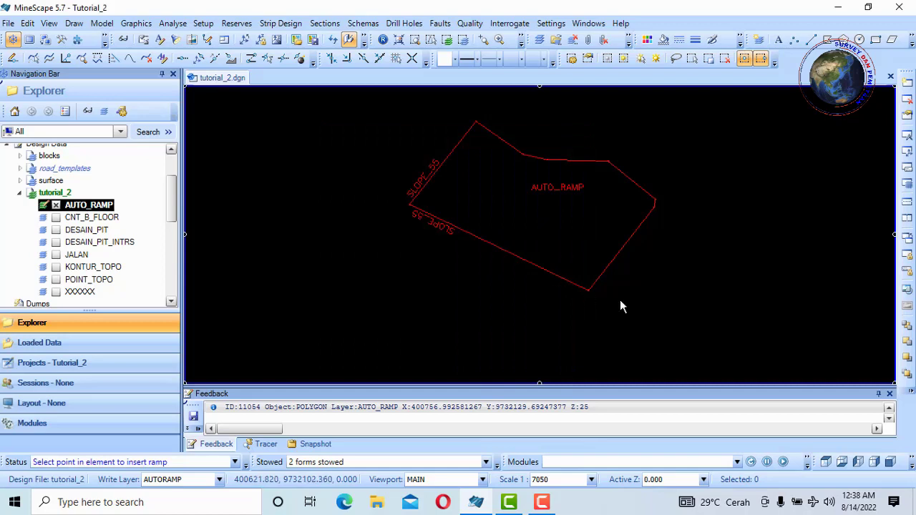
scroll(651, 260, up, 3)
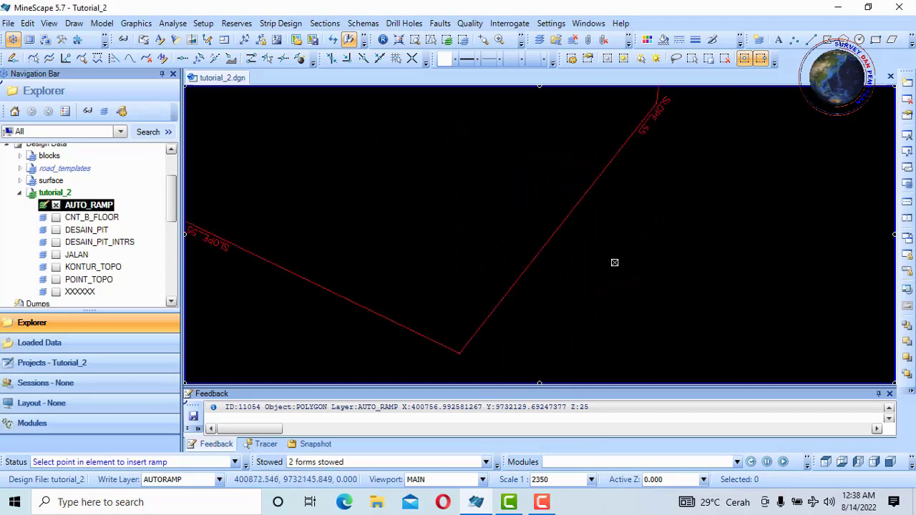
scroll(587, 266, down, 3)
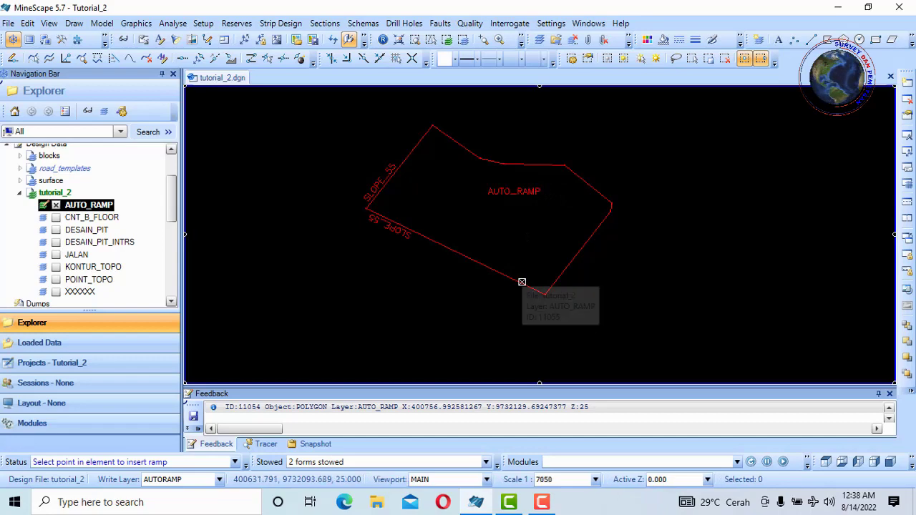
click(522, 282)
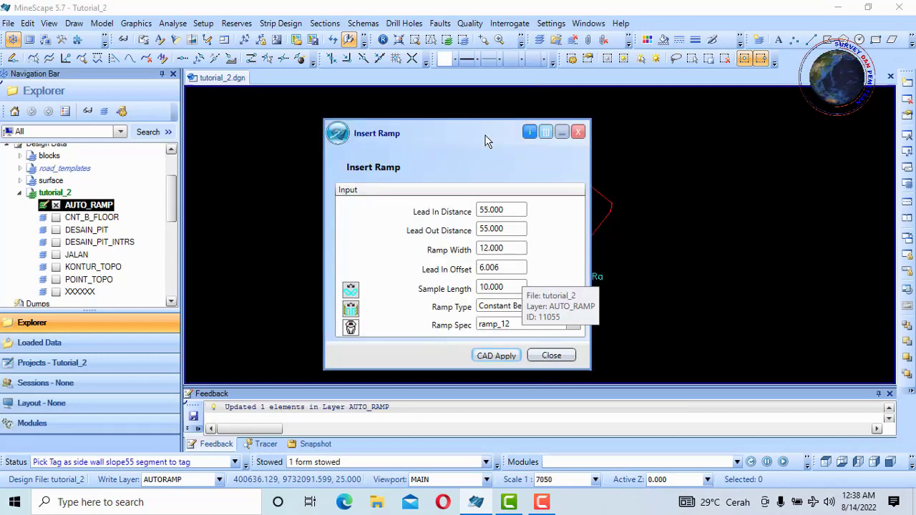
drag(486, 140, 778, 43)
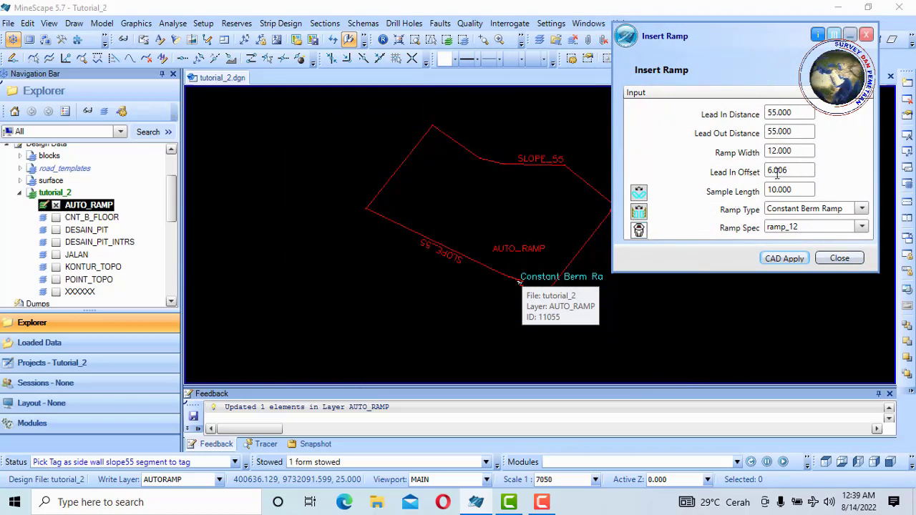
drag(759, 54, 742, 38)
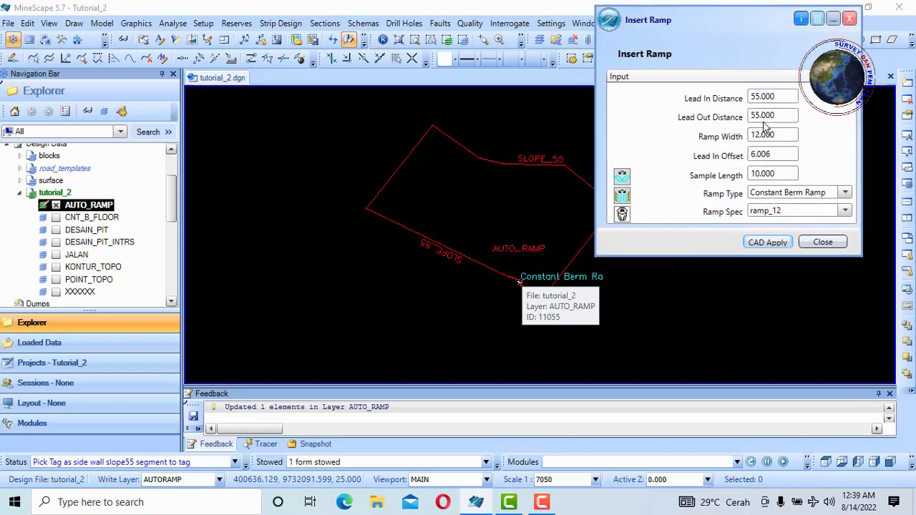
drag(720, 24, 736, 27)
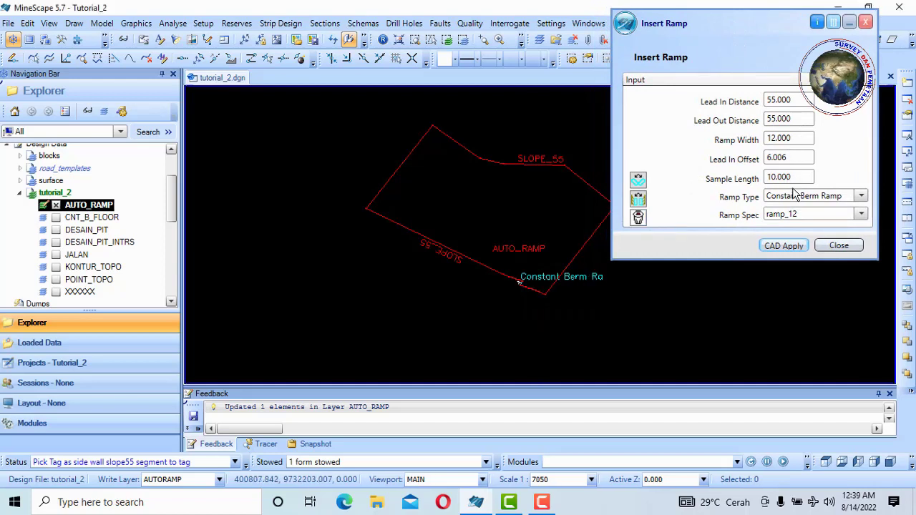
click(839, 246)
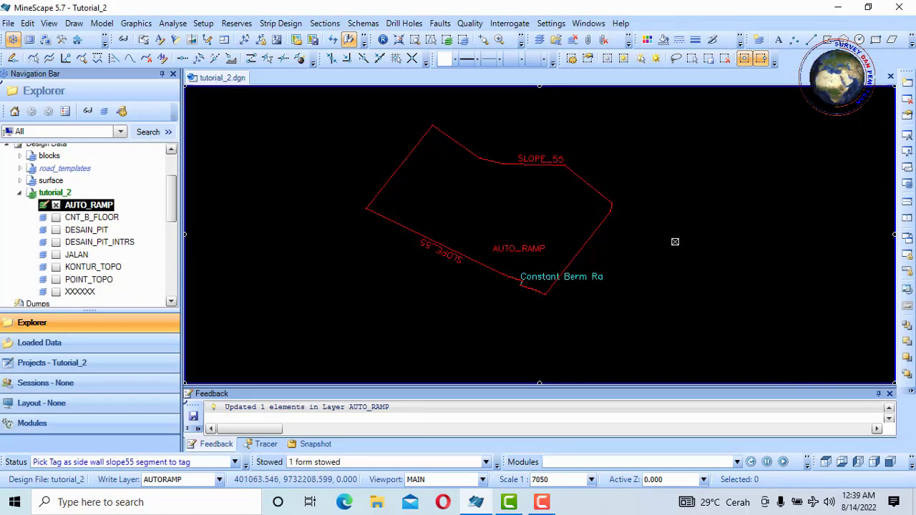
- Start Project and Offset for ramps and create a new bench specification with the definition name bench_55
click(283, 24)
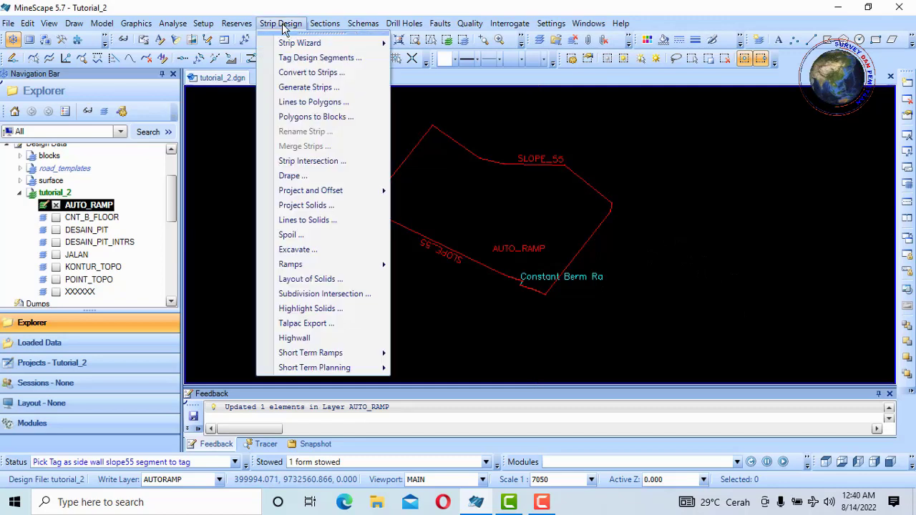
mouse_move(357, 269)
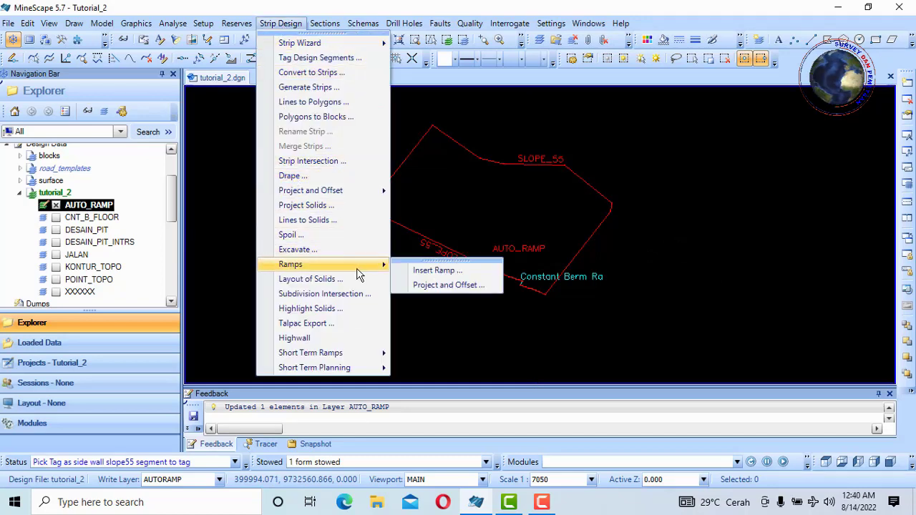
click(474, 287)
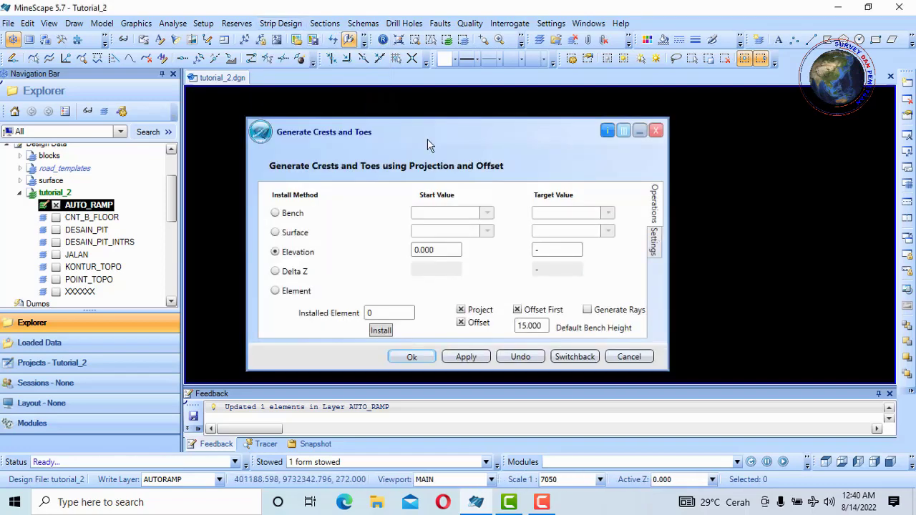
click(654, 244)
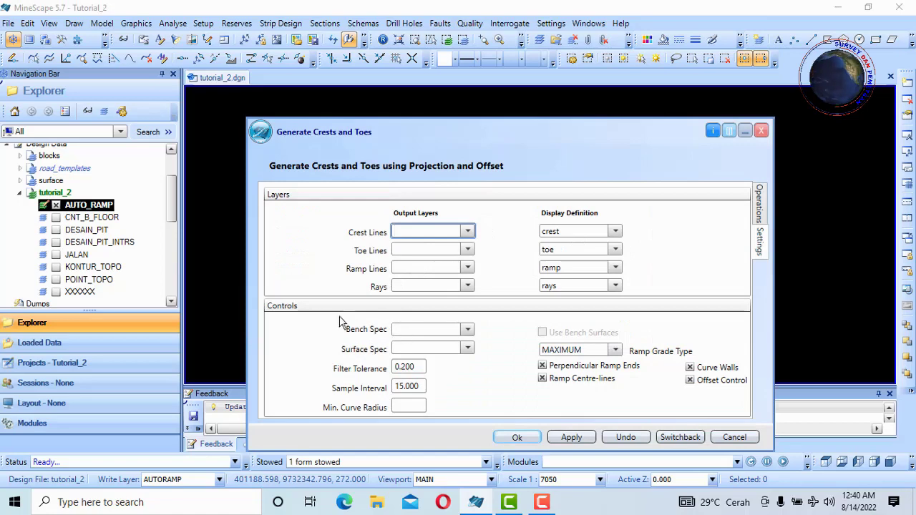
drag(459, 145, 451, 87)
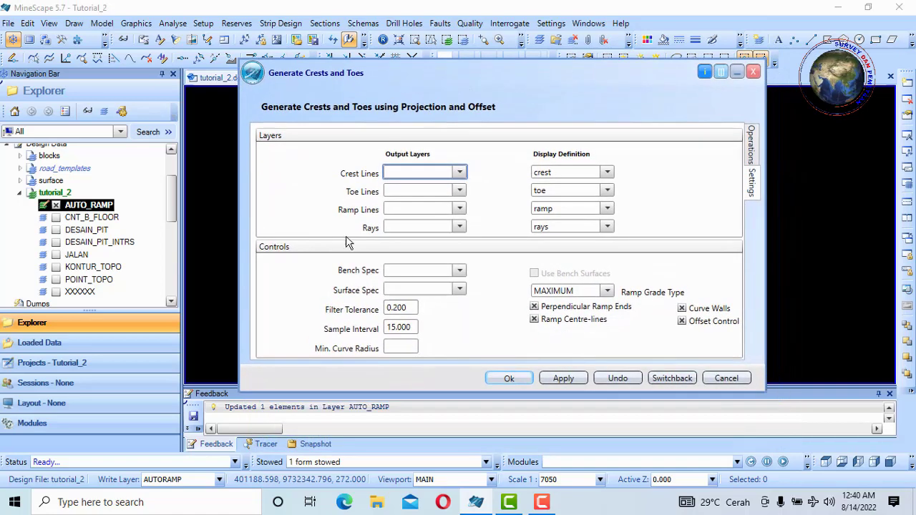
click(404, 274)
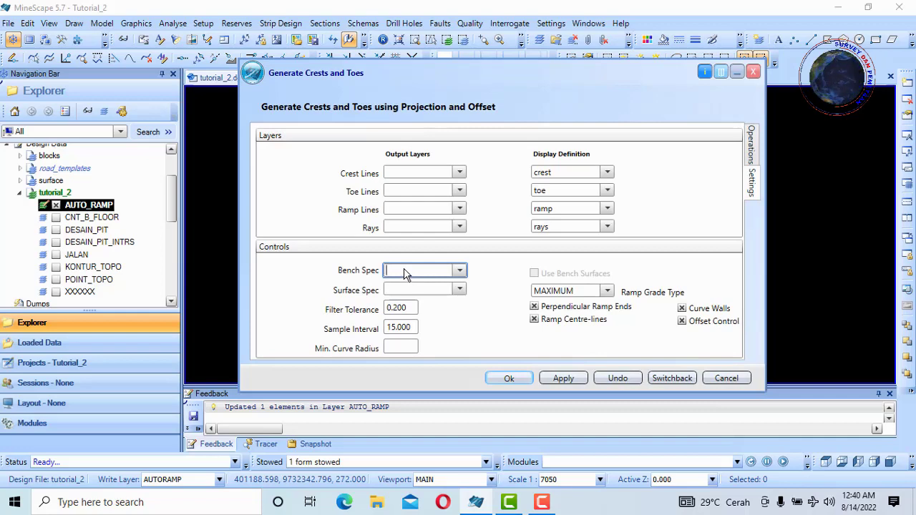
right_click(404, 274)
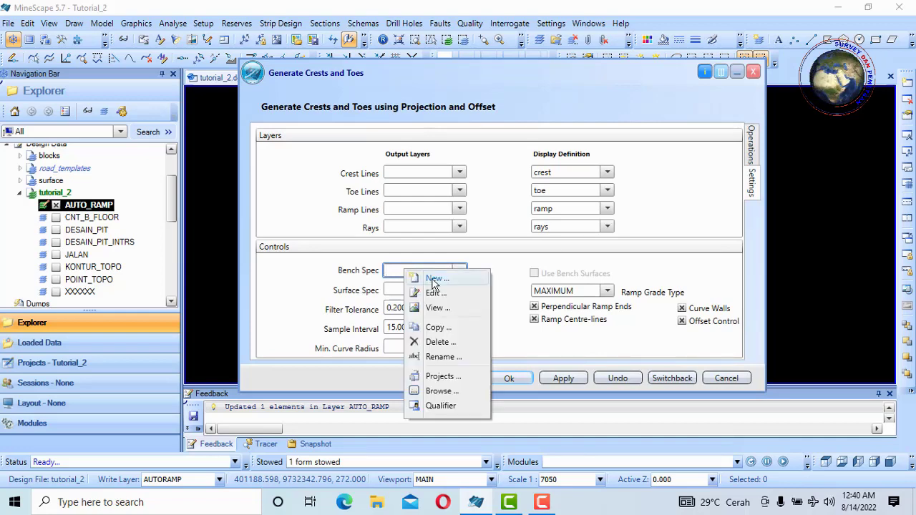
click(434, 279)
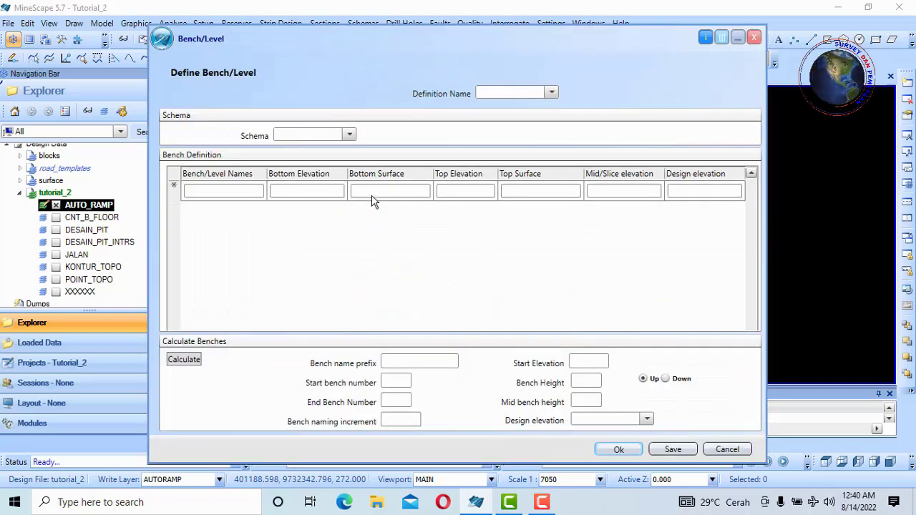
click(502, 92)
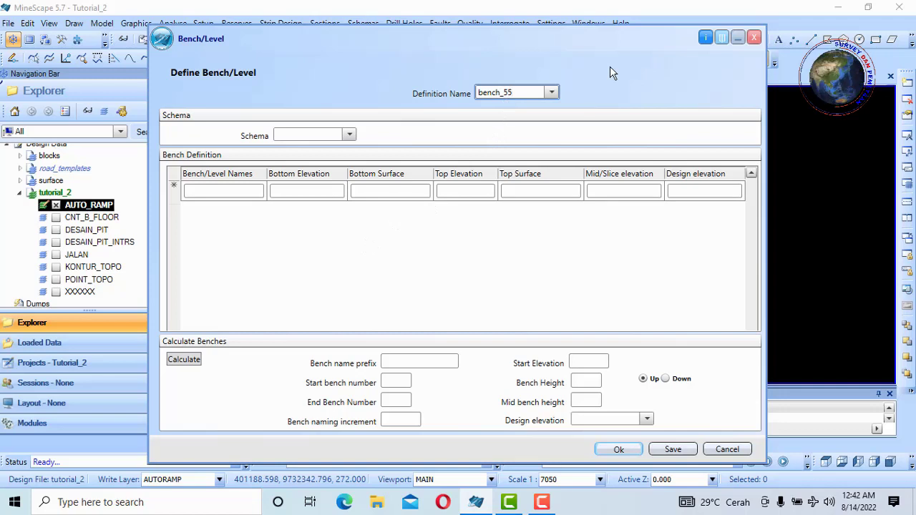
- Set the bench_55 name prefix to P, with bench numbers from 1 to 5 and a naming increment of 1
click(411, 360)
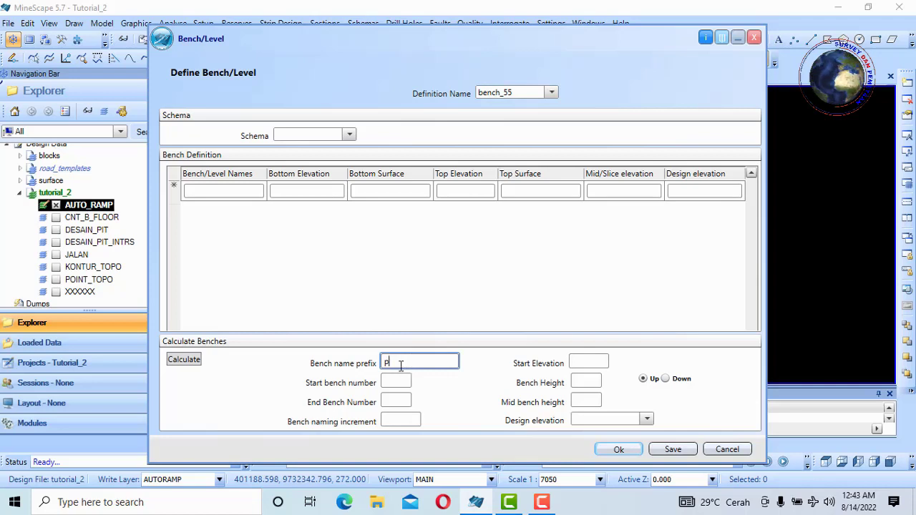
click(394, 381)
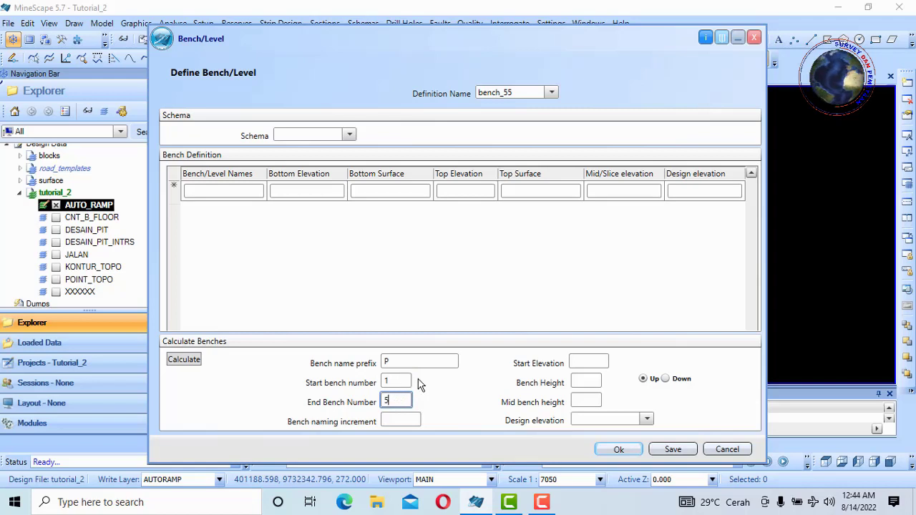
click(393, 420)
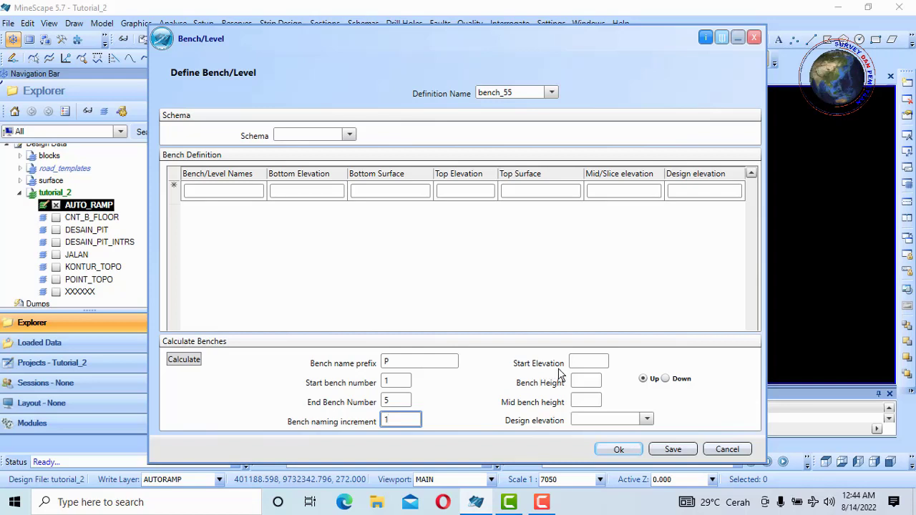
- Calculate the benches downward from start elevation 25, with bench height 10, mid bench height 5 and design elevation TOP
click(588, 363)
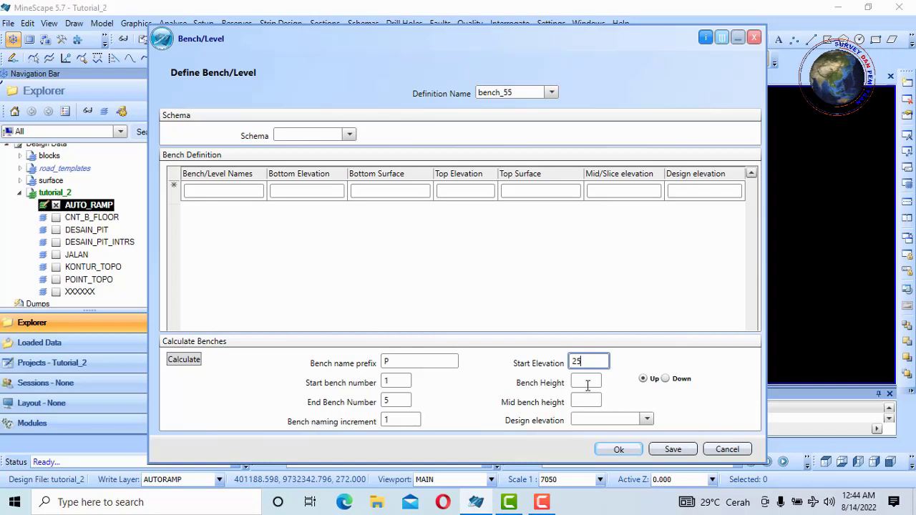
click(588, 385)
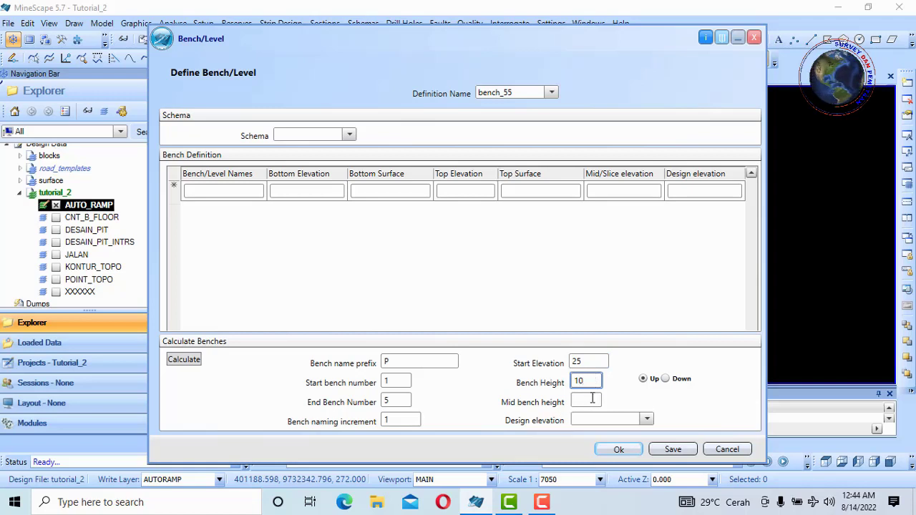
click(591, 399)
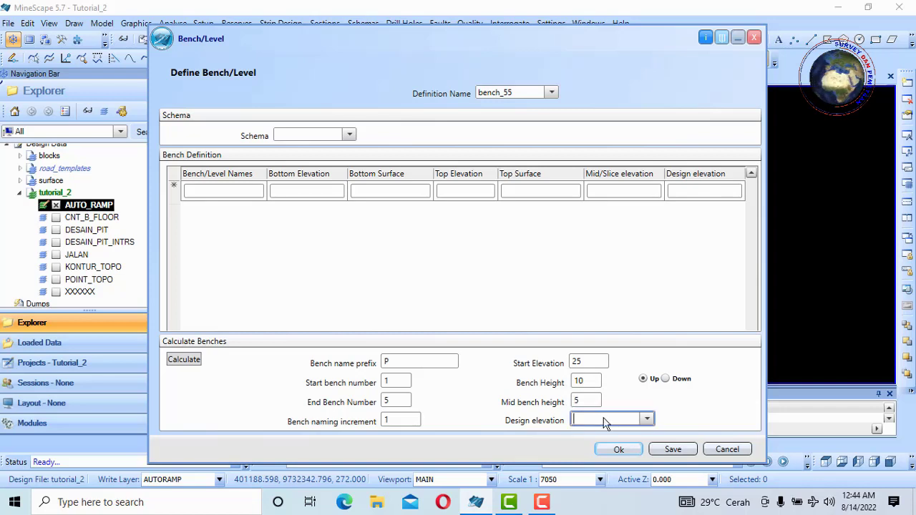
click(647, 419)
click(614, 438)
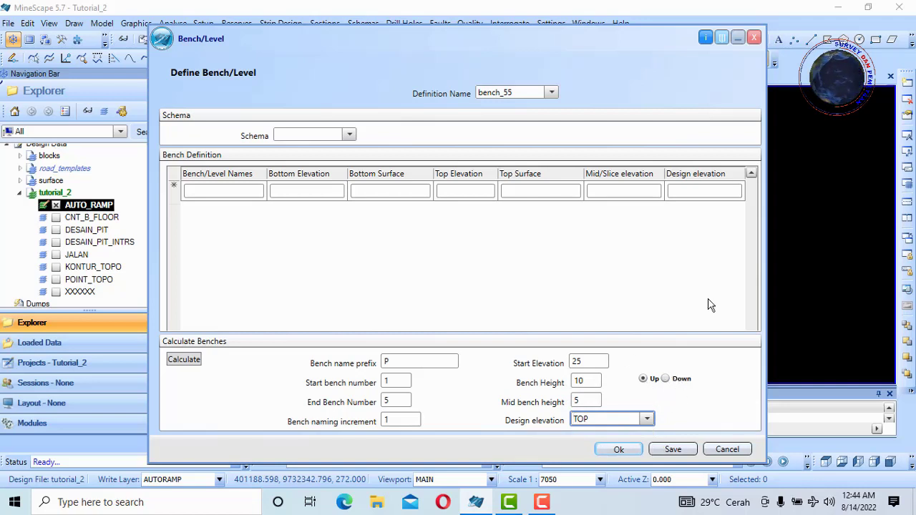
click(667, 380)
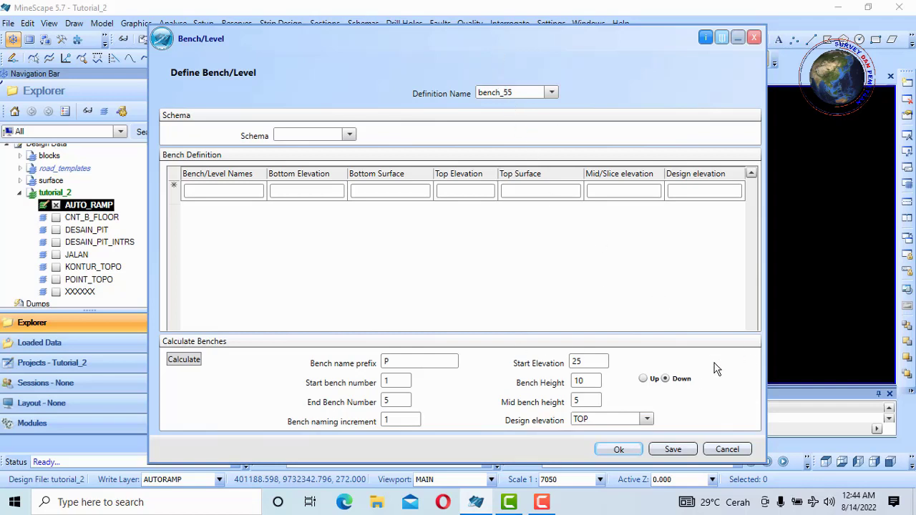
click(192, 364)
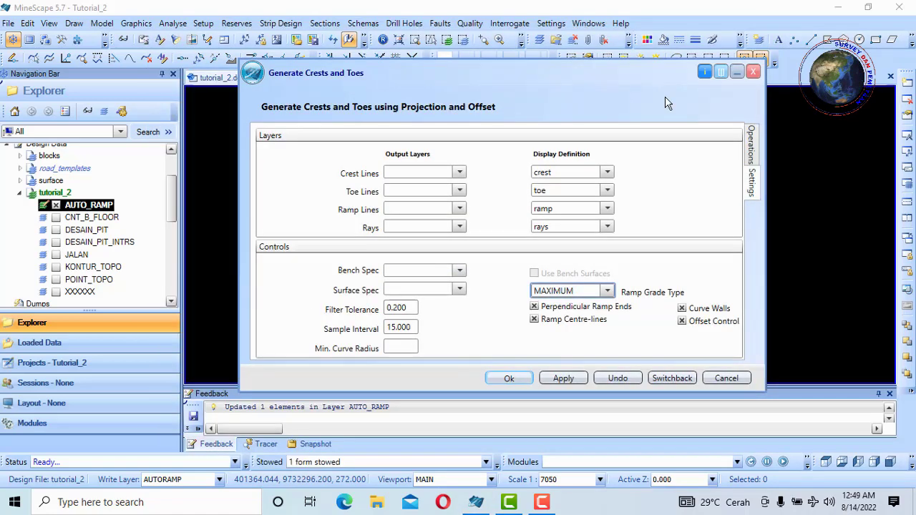
- Assign bench_55 as the bench spec and AUTO_RAMP as the output layer for crest lines, toe lines, ramp lines and rays
click(460, 272)
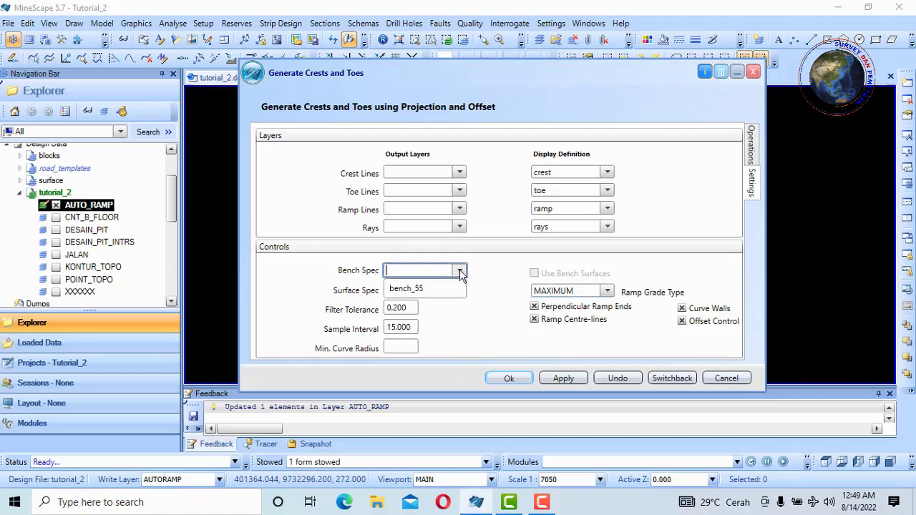
click(415, 291)
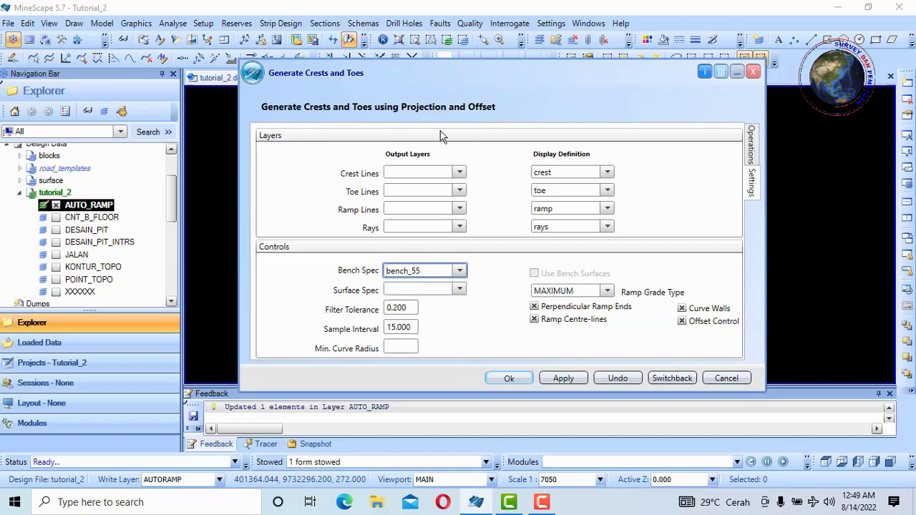
click(460, 174)
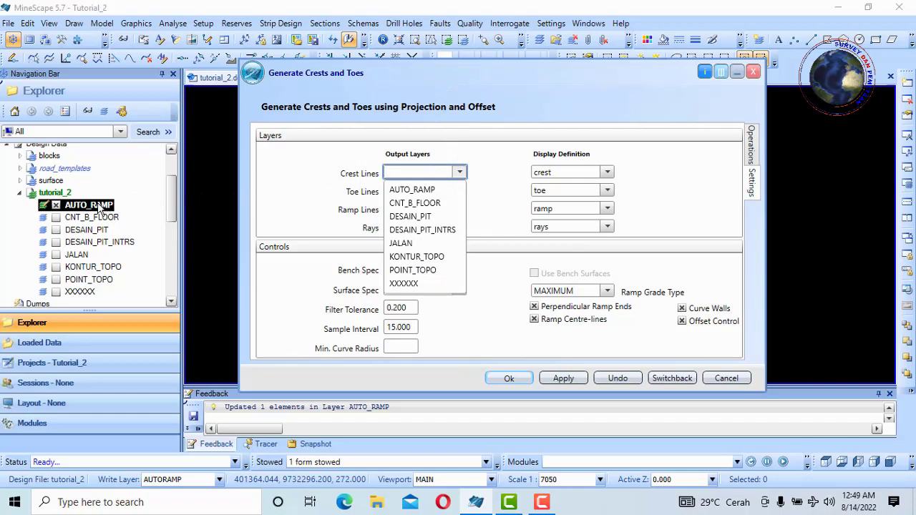
click(419, 190)
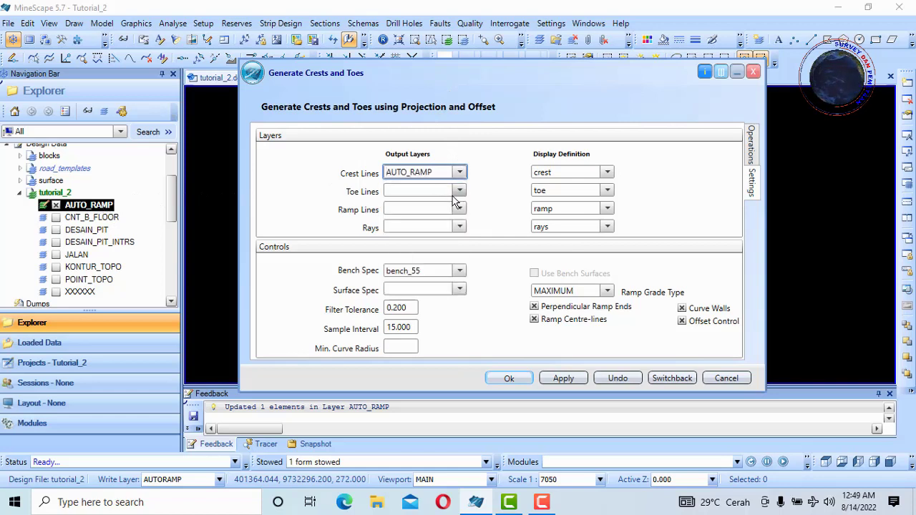
click(459, 191)
click(438, 208)
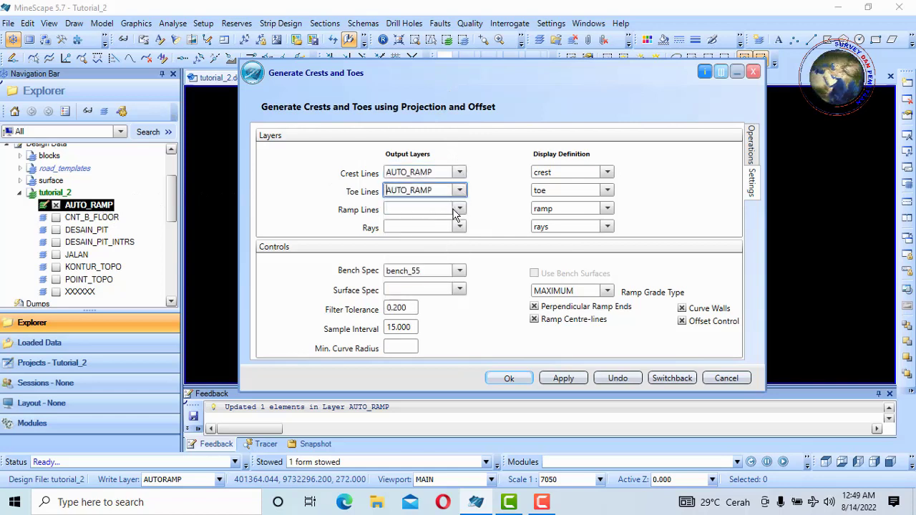
click(459, 209)
click(411, 226)
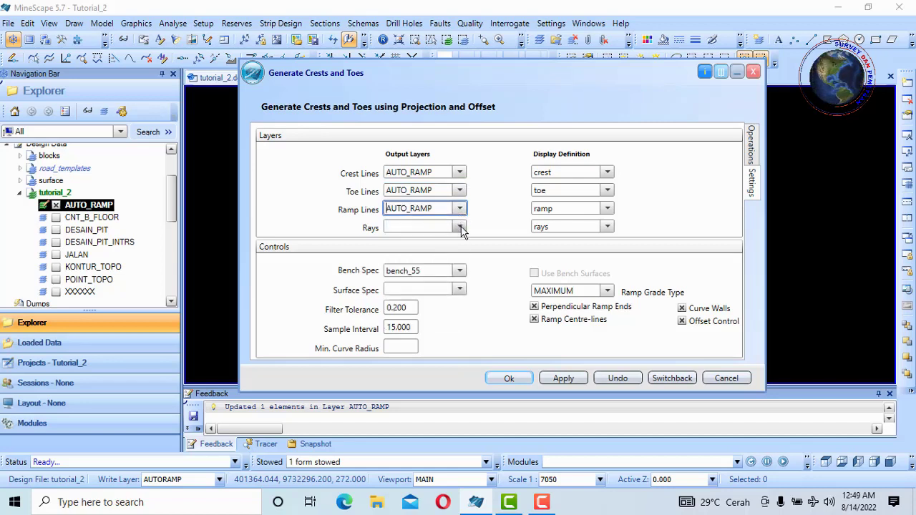
click(460, 227)
click(416, 244)
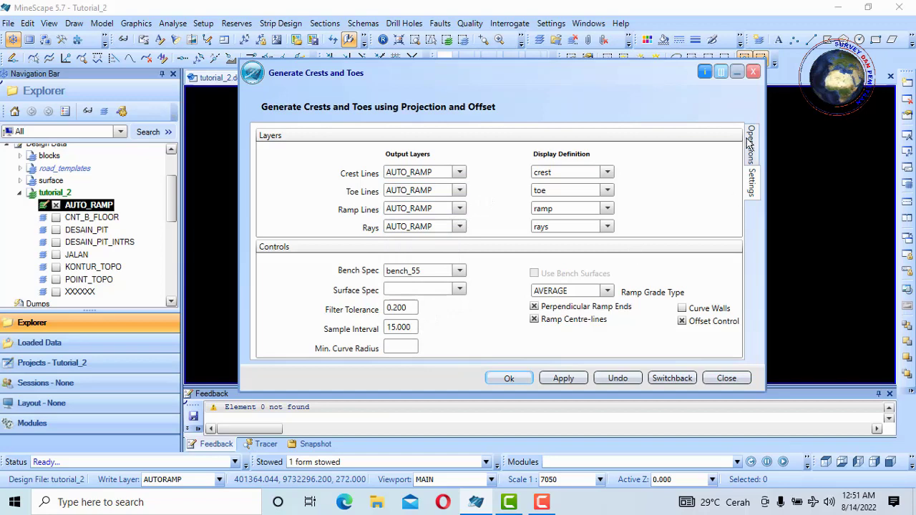
- Set the install method to Bench, with start bench P1 and target bench P5
click(751, 147)
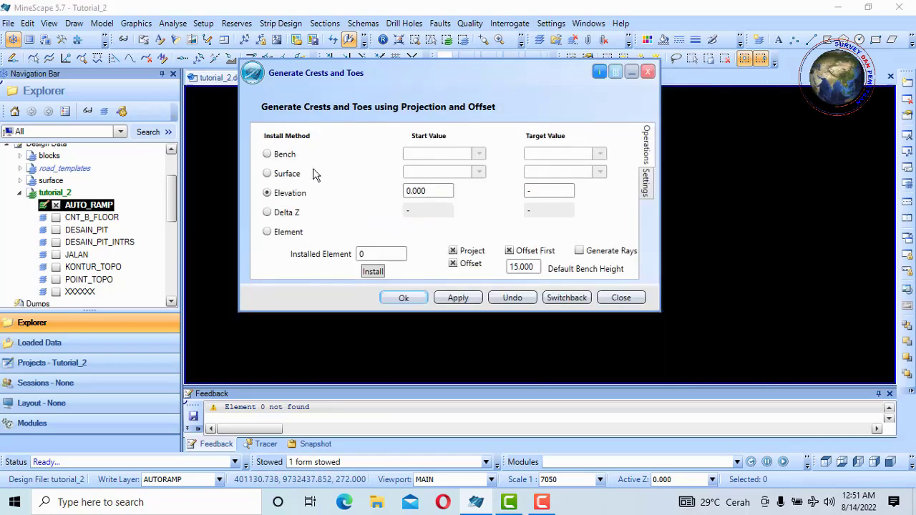
click(267, 154)
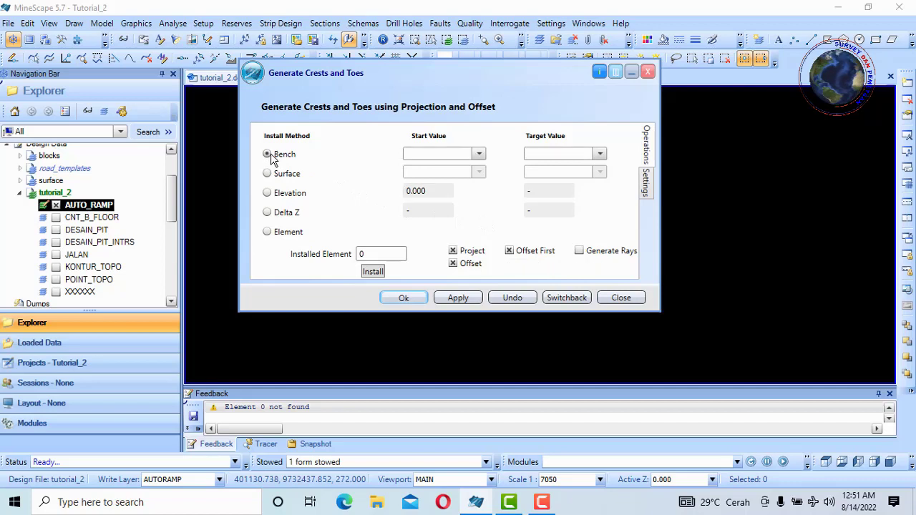
click(478, 154)
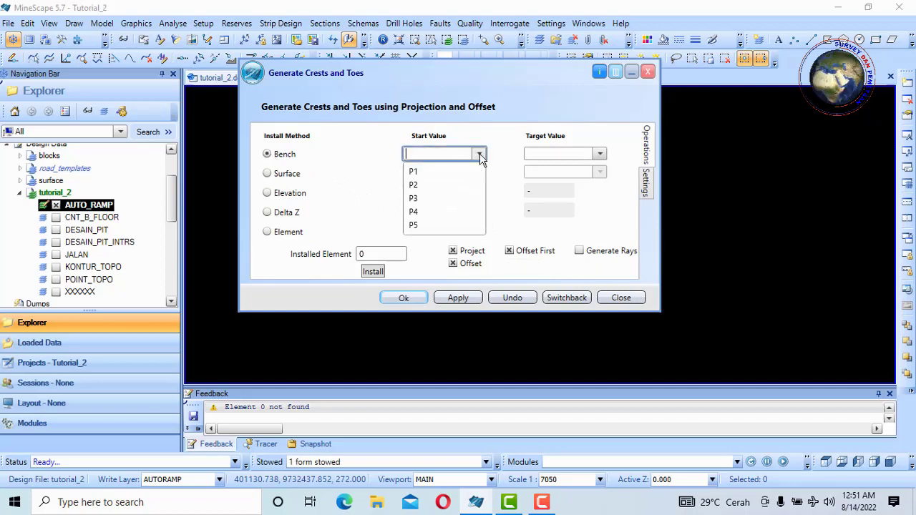
click(422, 174)
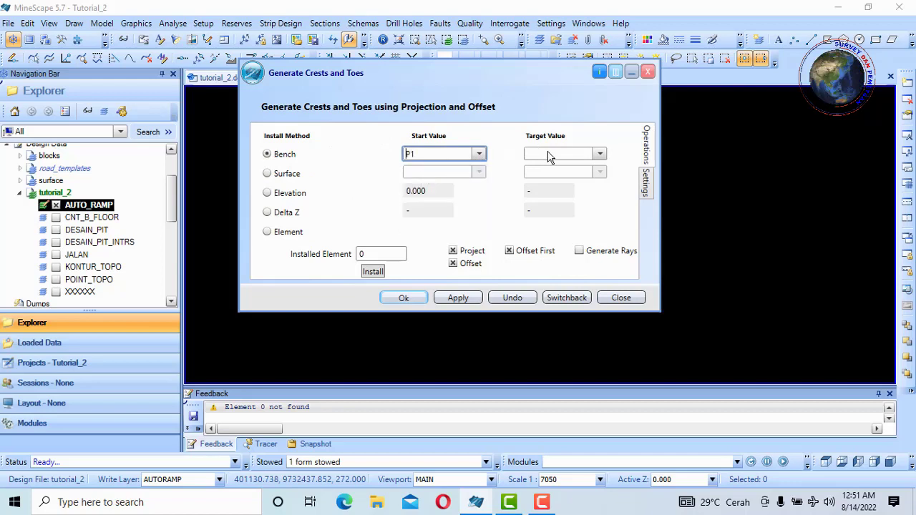
click(600, 154)
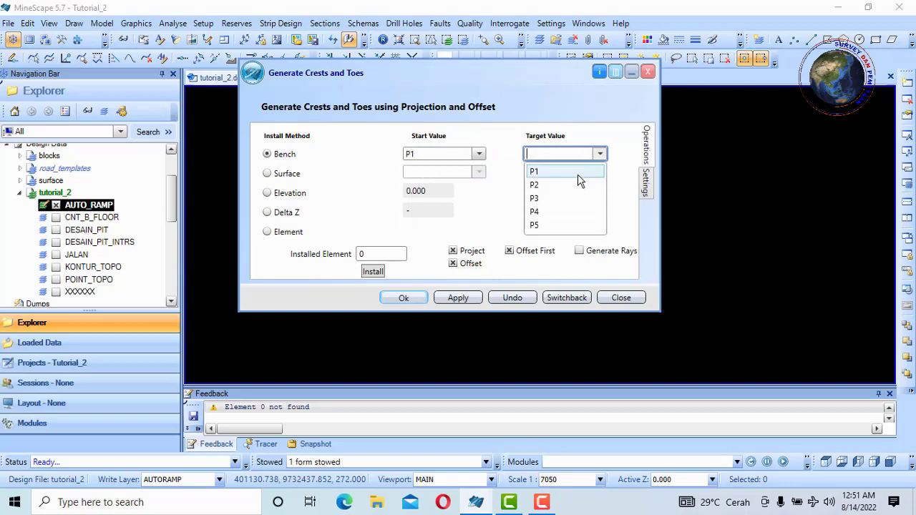
click(548, 225)
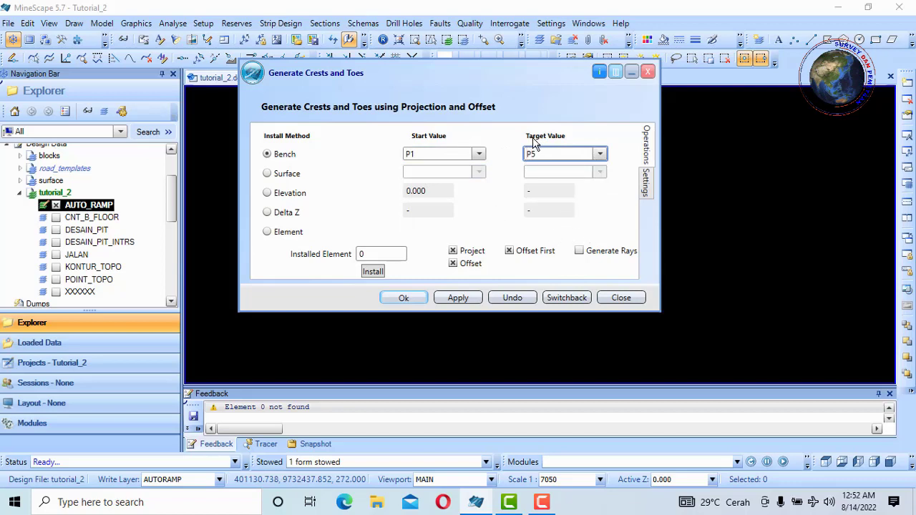
- Pick the AUTO_RAMP pit-floor polygon as the installed element and install it on the benches
click(373, 253)
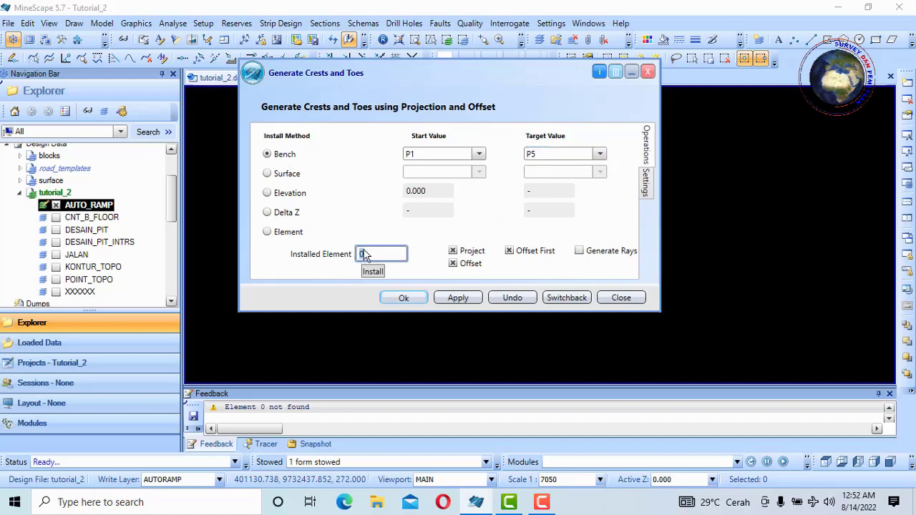
right_click(364, 255)
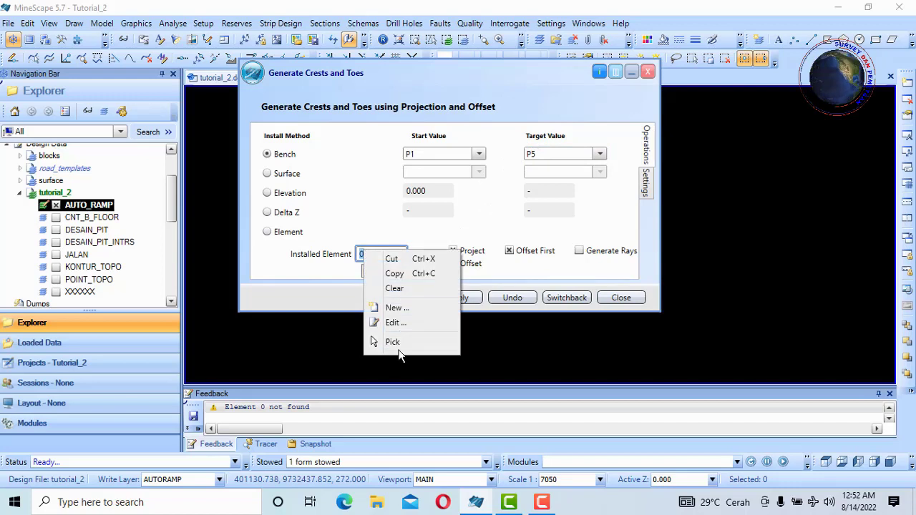
click(394, 343)
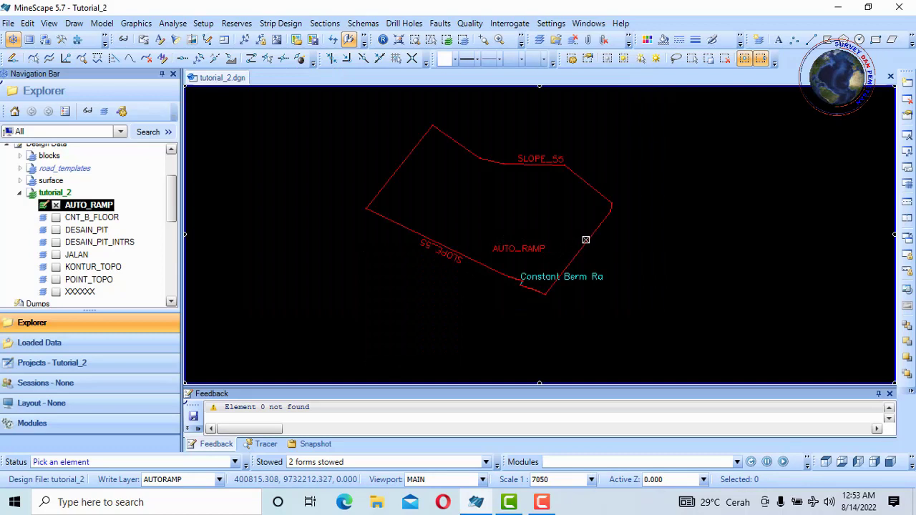
mouse_move(586, 240)
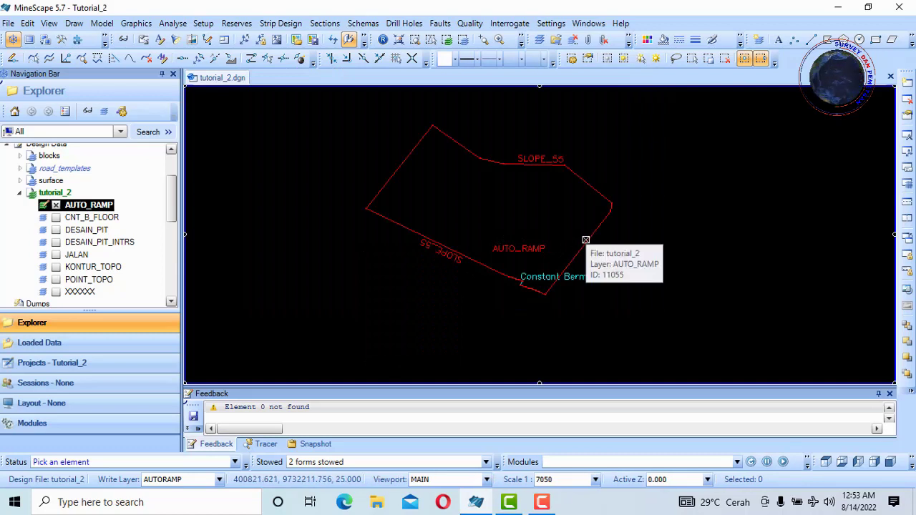
click(586, 240)
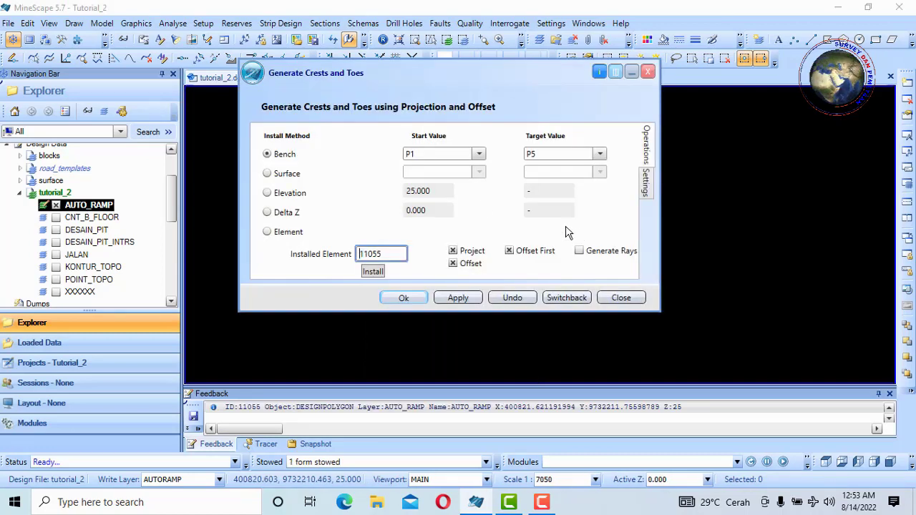
click(373, 274)
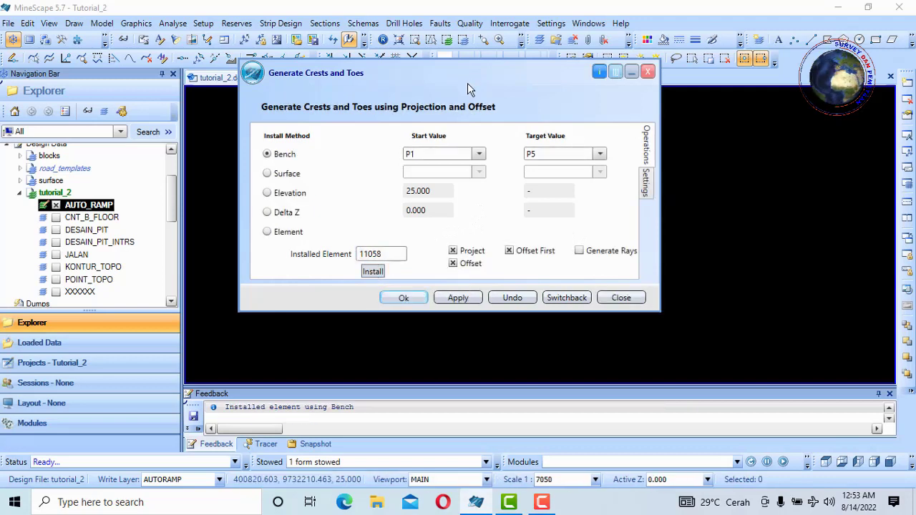
- Generate the crest, toe and ramp lines from the installed polygon for benches P1 to P5
drag(468, 83, 665, 80)
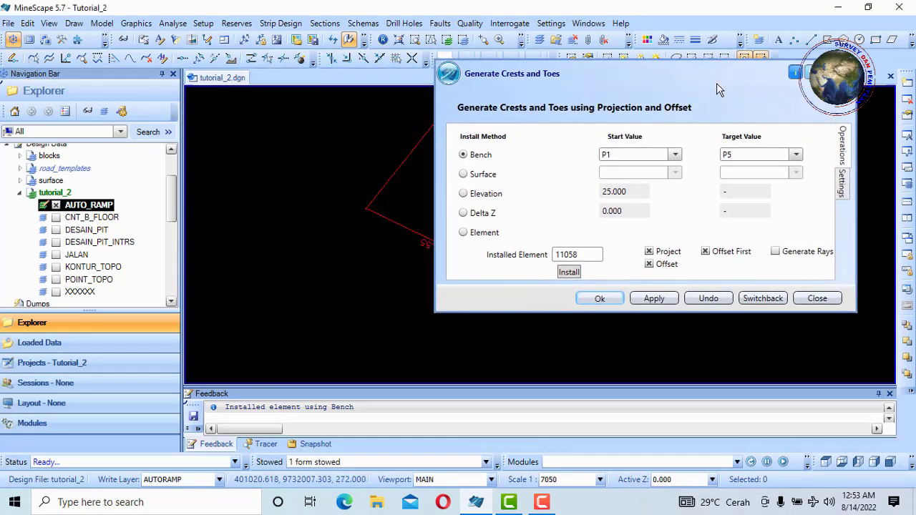
click(660, 299)
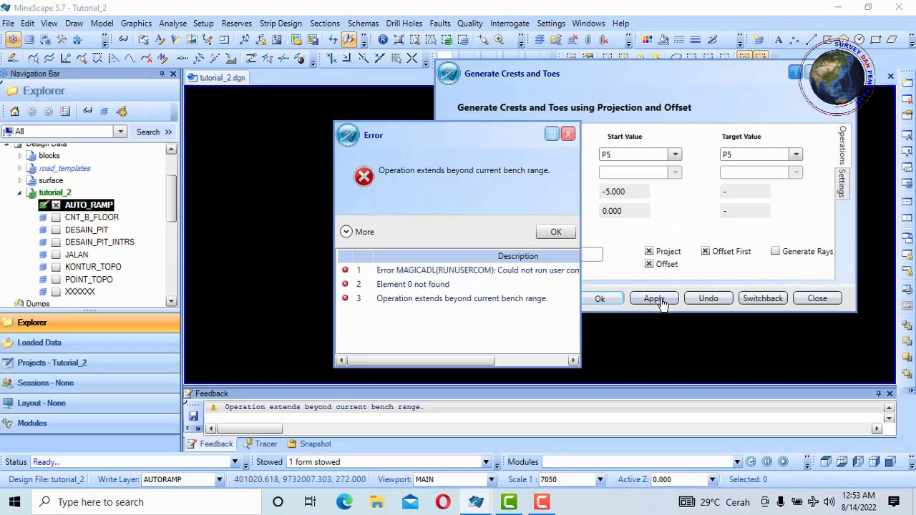
click(556, 232)
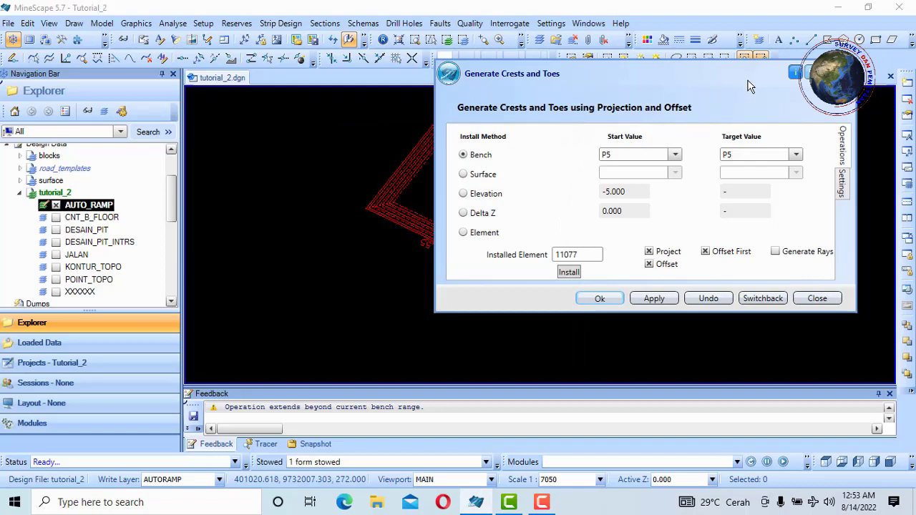
- Close the Generate Crests and Toes and Tag Design Segments forms and turn off the annotation
drag(749, 86, 289, 161)
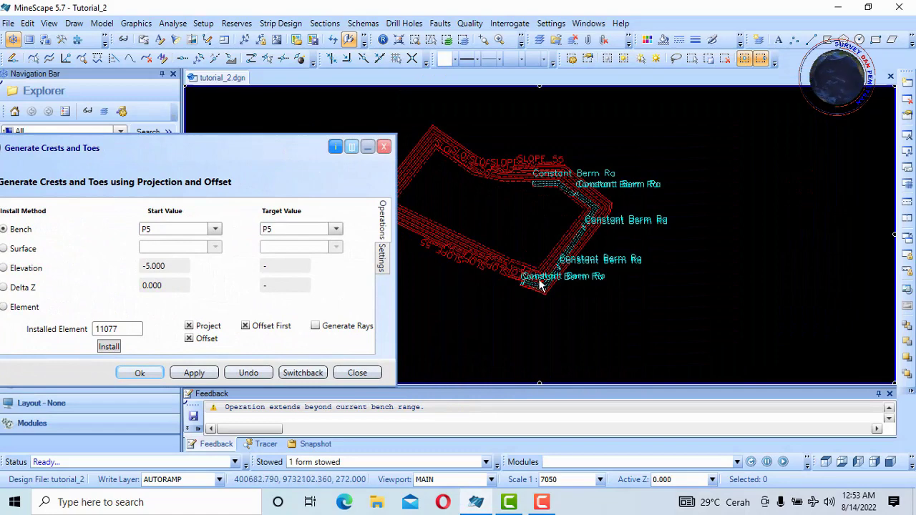
click(356, 373)
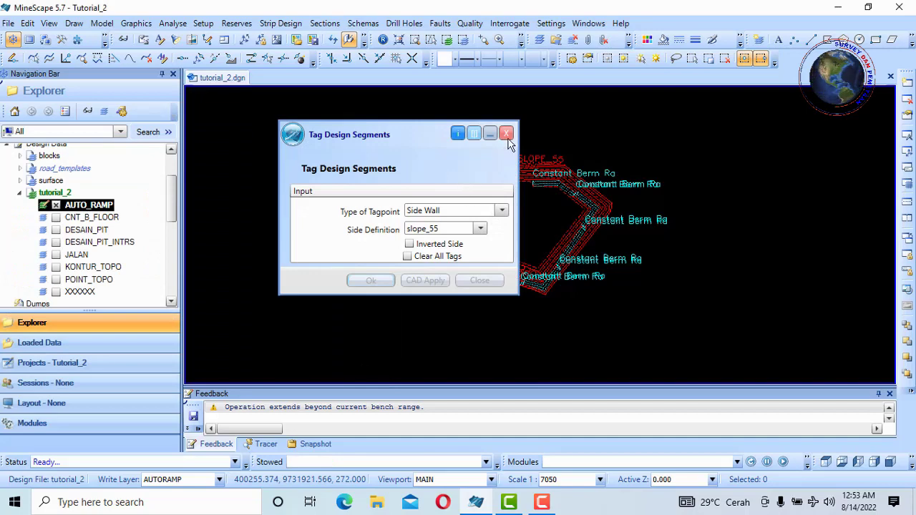
click(507, 134)
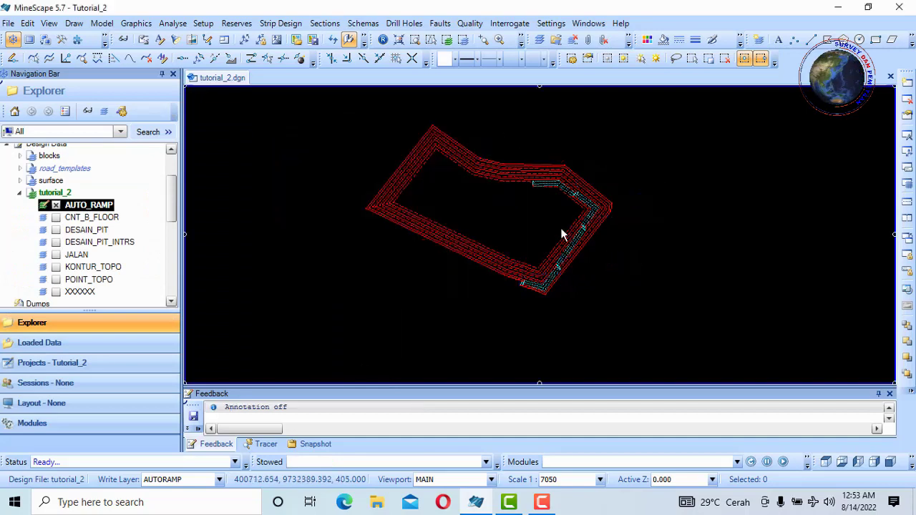
- Examine the generated benches, the ramp ends and the joins between ramp sections in plan and in a tilted 3D view
scroll(564, 237, up, 5)
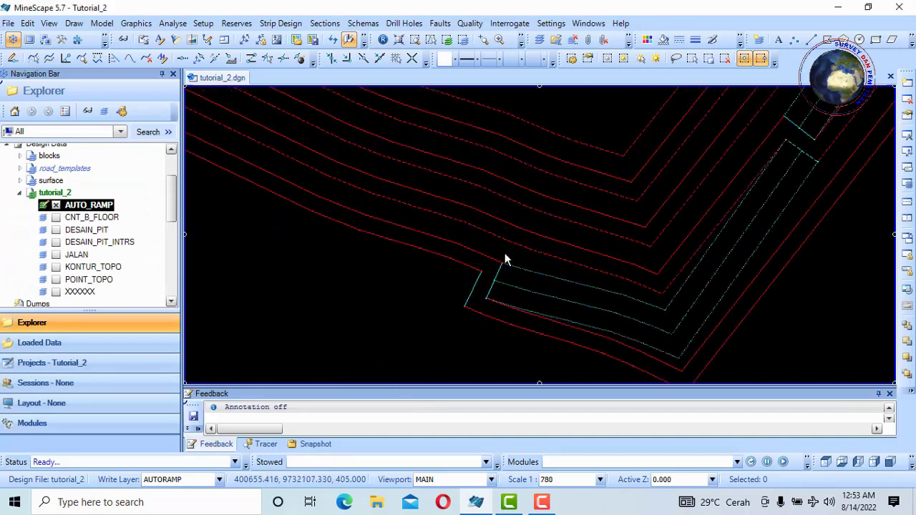
scroll(505, 258, down, 5)
middle_drag(506, 258, 547, 190)
scroll(571, 236, up, 3)
scroll(578, 214, down, 3)
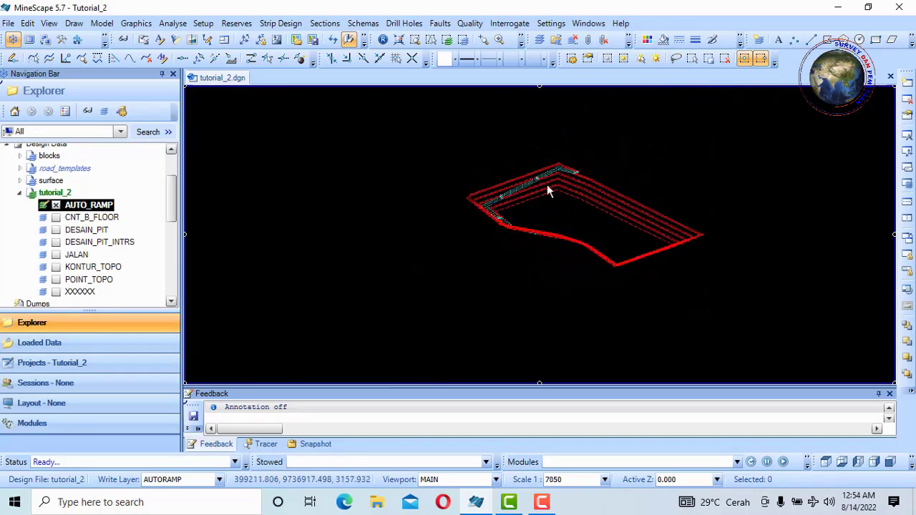
scroll(551, 187, up, 5)
middle_drag(595, 157, 474, 219)
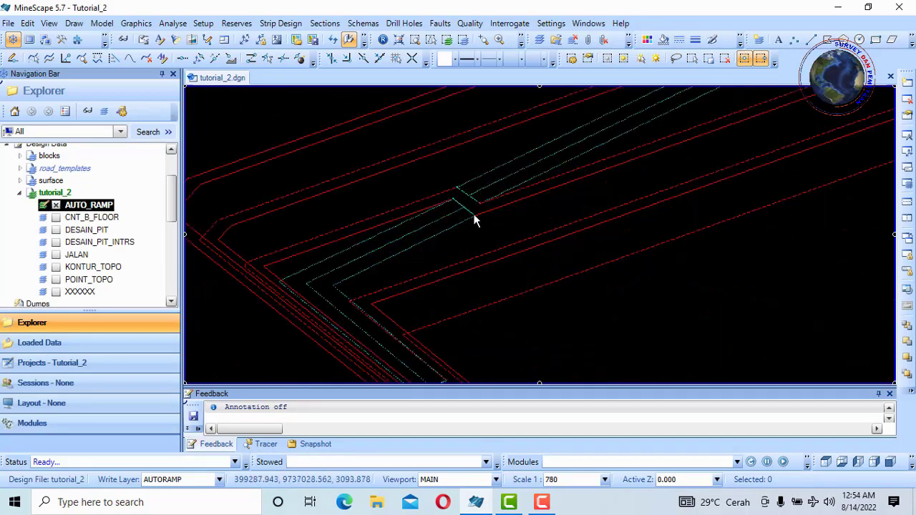
middle_drag(508, 174, 488, 233)
scroll(500, 231, down, 3)
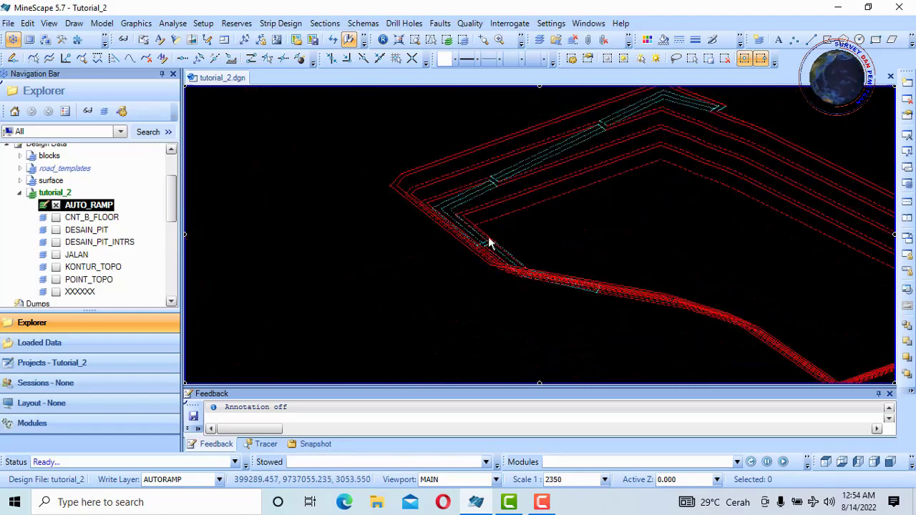
middle_drag(533, 223, 487, 64)
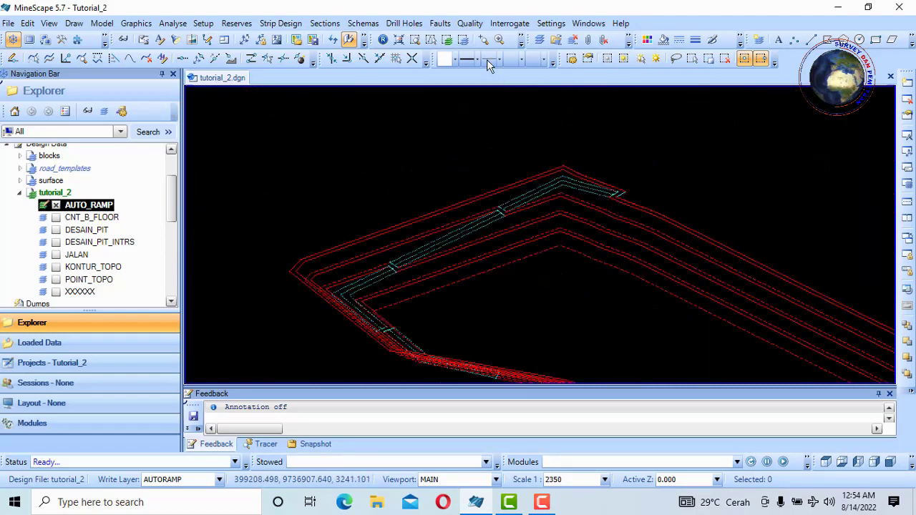
- Check the whole pit and the ramp section joins in plan view, and select the ramp's inner edge line
click(384, 40)
click(384, 40)
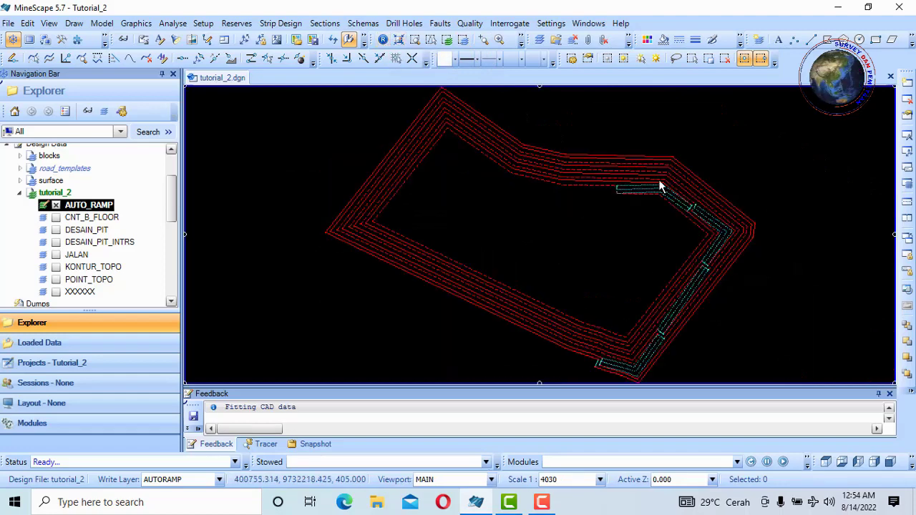
scroll(655, 215, down, 3)
scroll(669, 229, up, 10)
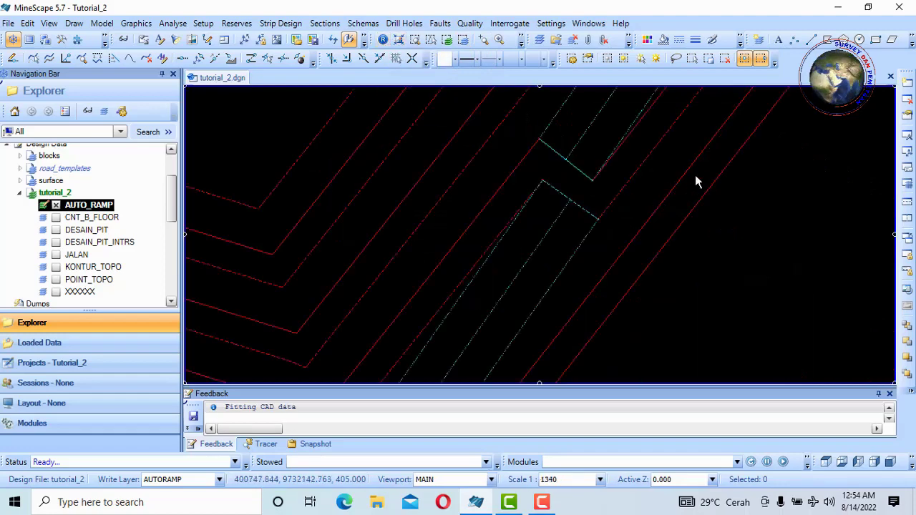
click(525, 207)
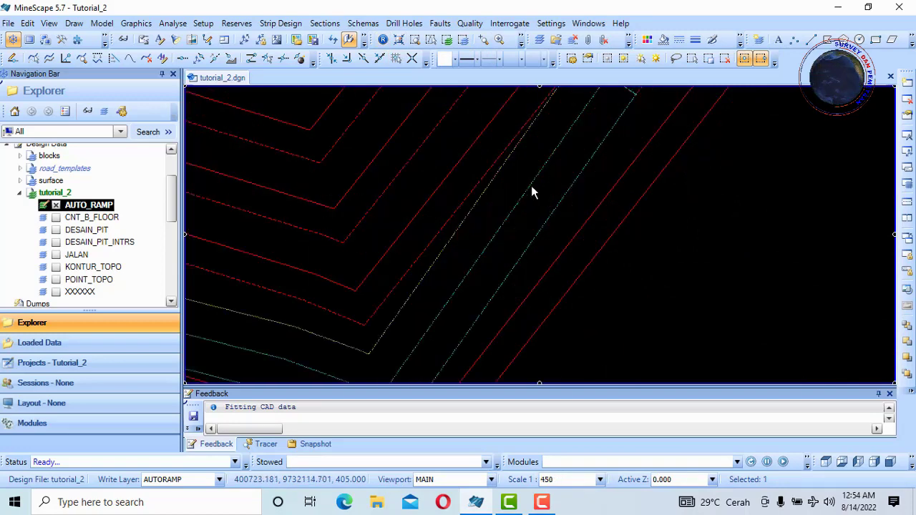